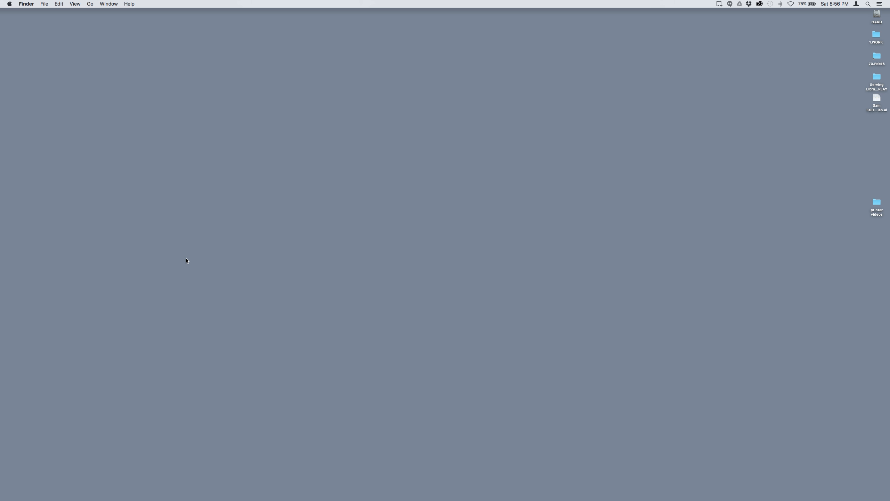
Step: Open iMovie and shift its window slightly toward the middle of the desktop
mouse_move(301, 498)
click(520, 496)
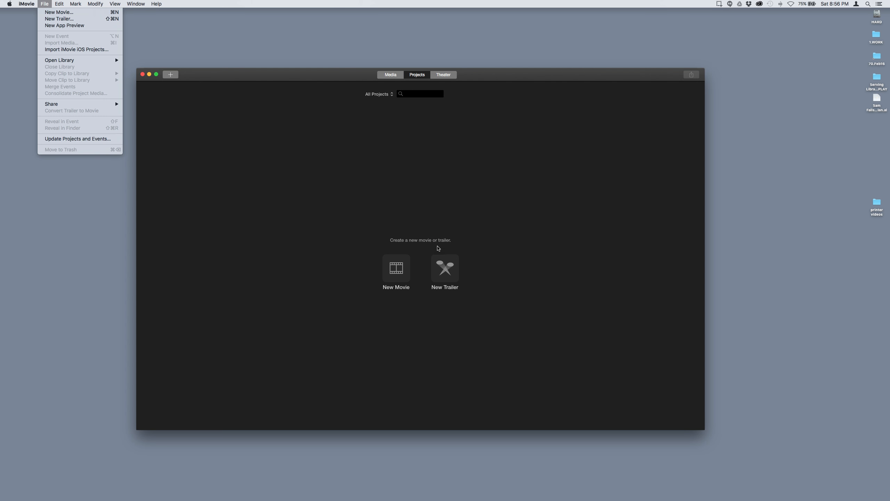
click(237, 76)
click(271, 93)
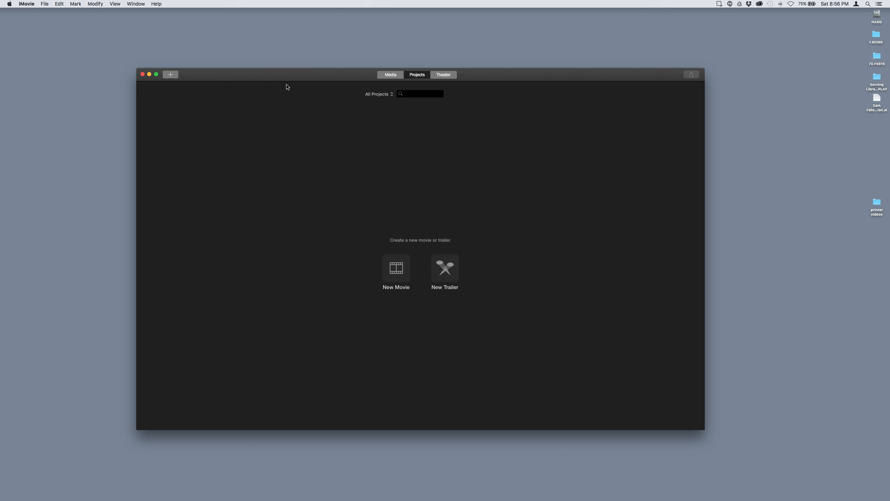
drag(298, 75, 327, 76)
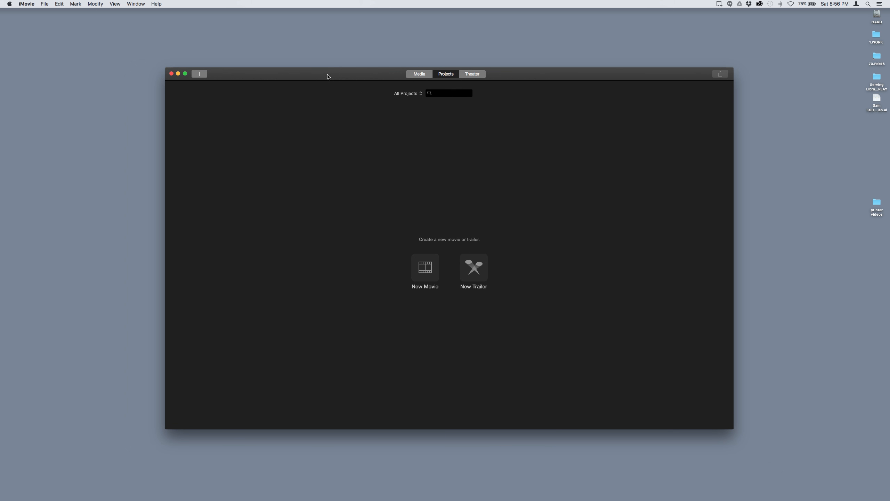
Step: Check the installed iMovie version, closing the information window when done
click(26, 3)
click(30, 13)
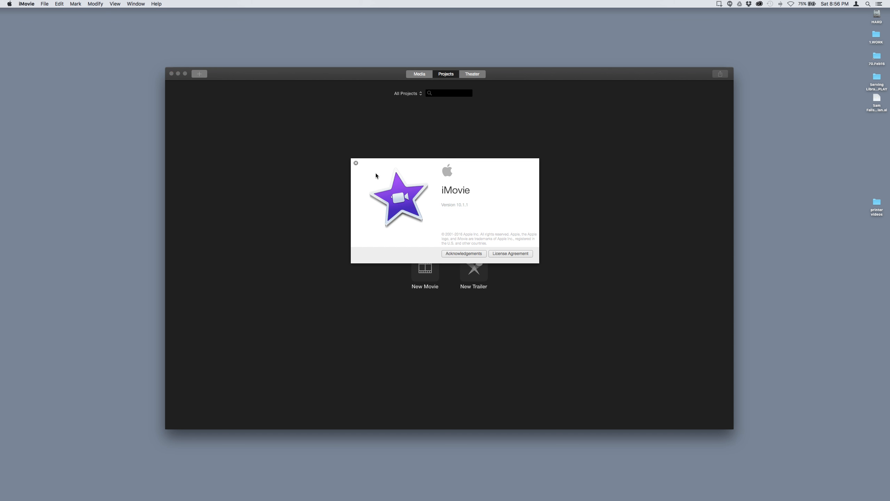
click(355, 163)
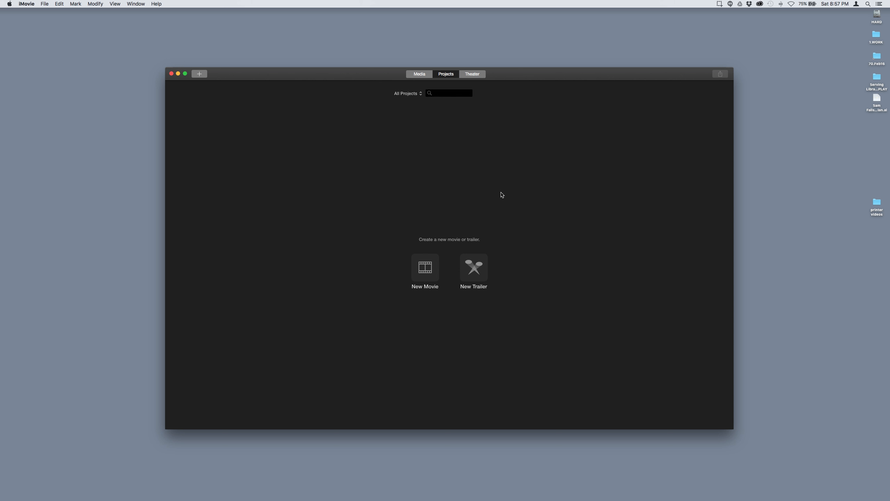
Step: Create a new movie with No Theme and name it Supercut
click(432, 272)
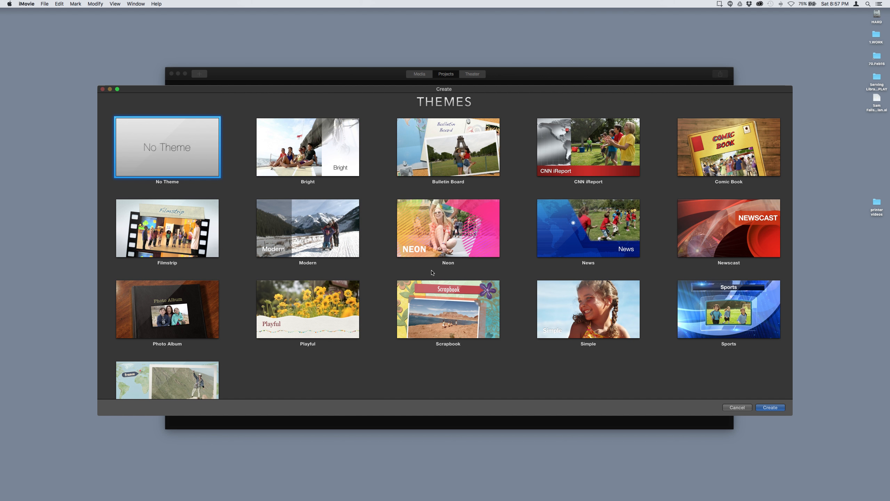
click(770, 409)
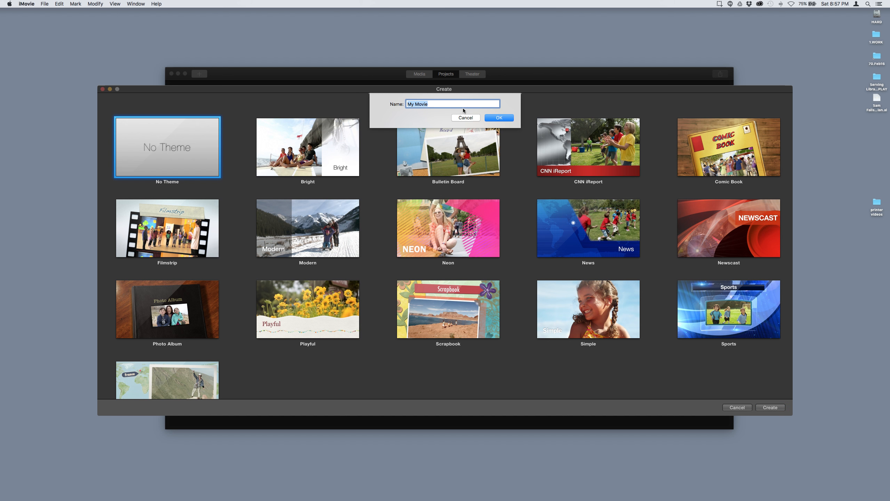
text(Supercut)
click(505, 117)
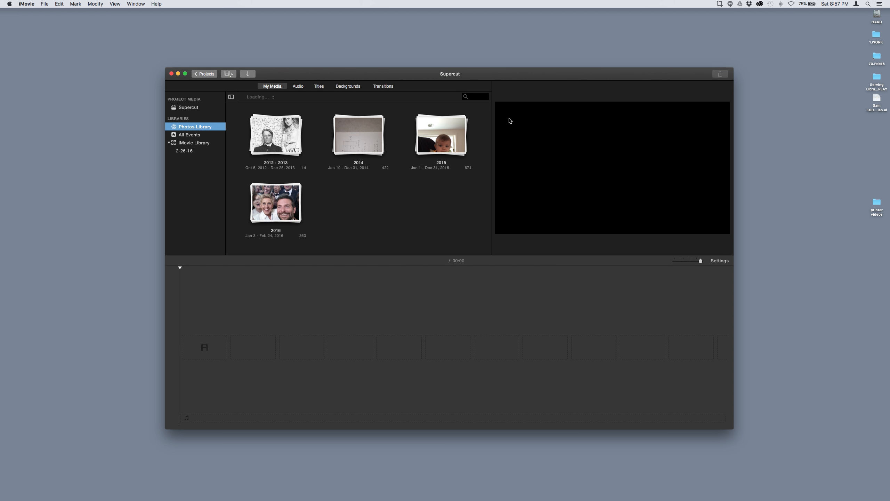
Step: Import dial-up-modem-01.mp3 and the four Voila_Capture movies from the desktop's printer videos folder into the Supercut project media
click(198, 111)
click(189, 108)
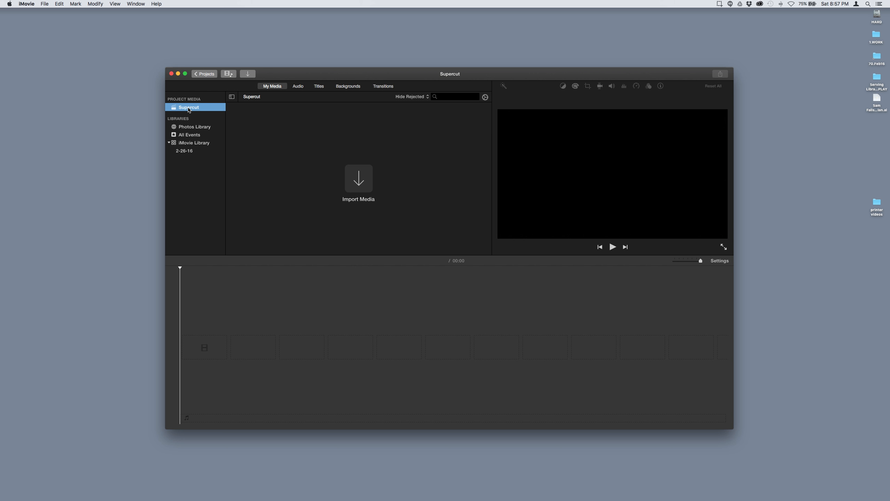
click(360, 182)
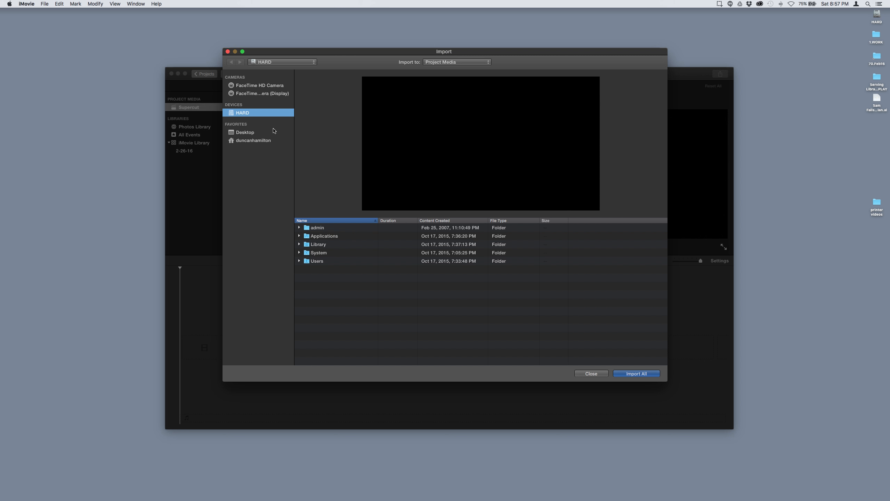
click(252, 133)
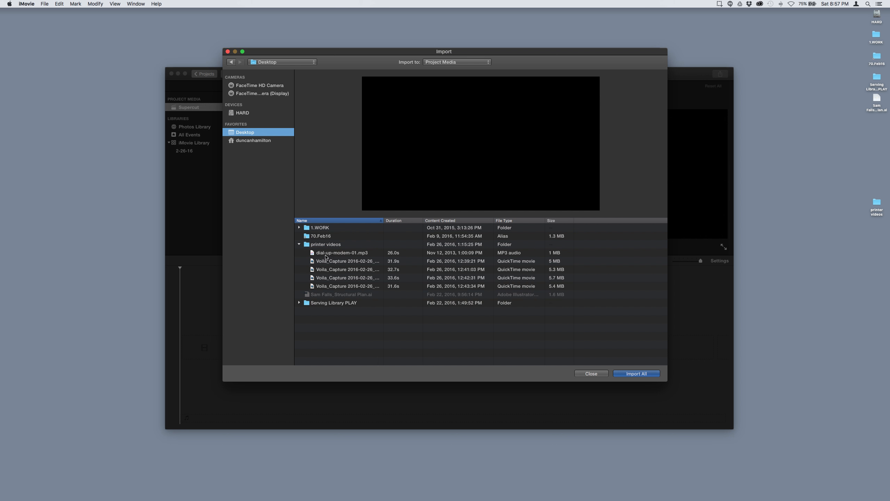
click(336, 253)
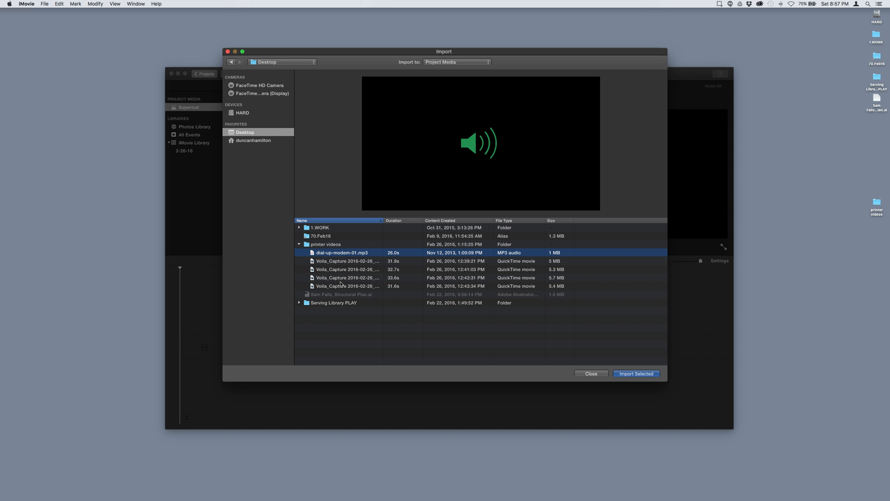
key(Down)
key(Down)
key(Down)
key(Down)
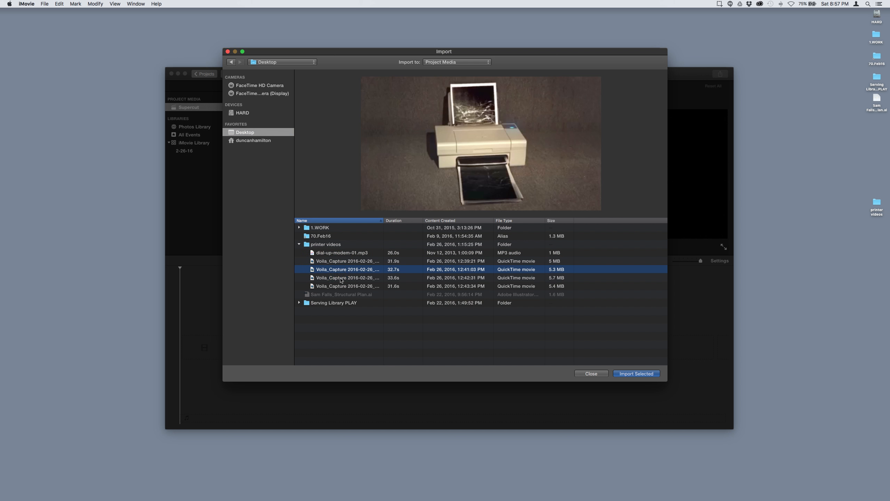
shift+click(349, 253)
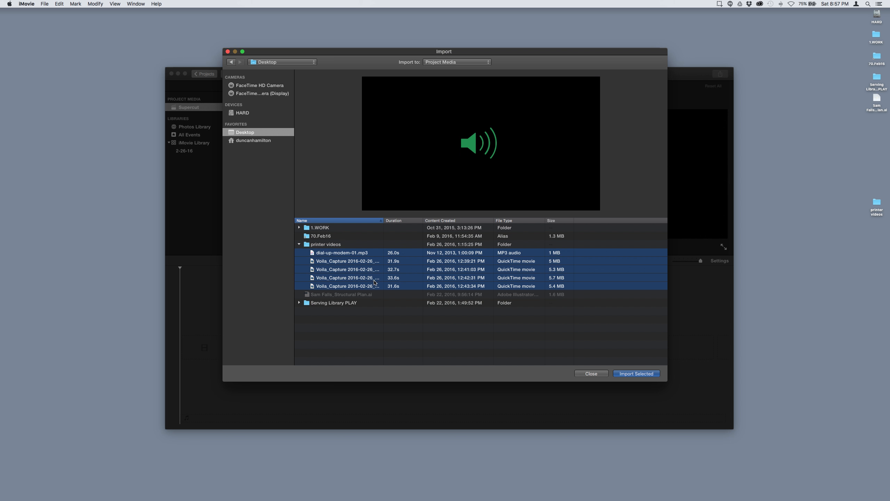
click(639, 375)
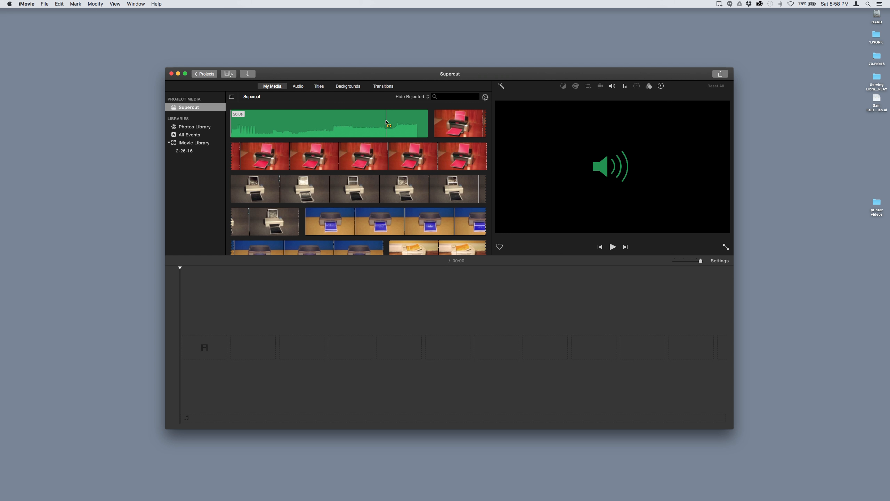
Step: Add the whole dial-up-modem-01 audio clip to the timeline's background music track, starting at the beginning
click(337, 124)
click(365, 126)
click(365, 135)
drag(366, 134, 206, 417)
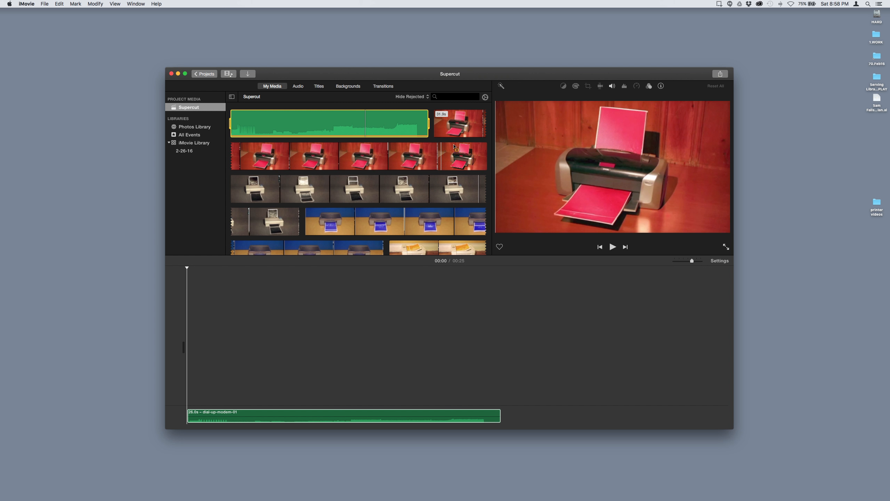
Step: Add the full red printer clip to the start of the timeline's video track
click(457, 132)
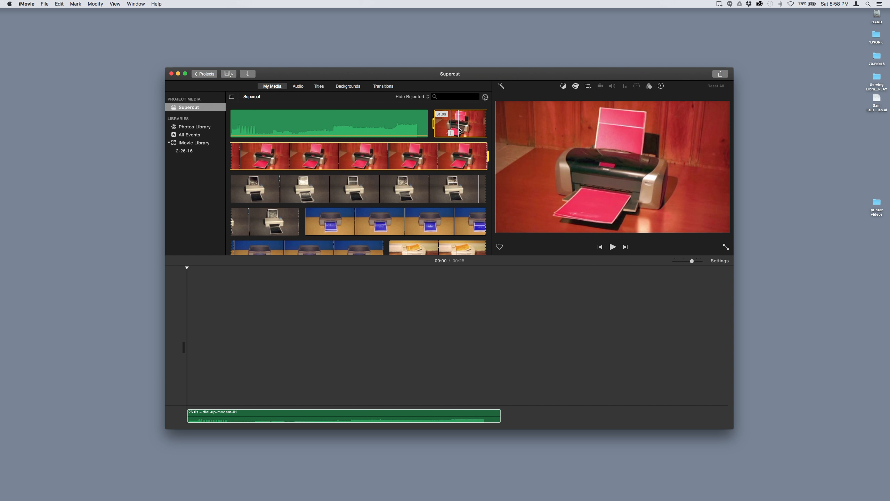
drag(459, 129, 248, 347)
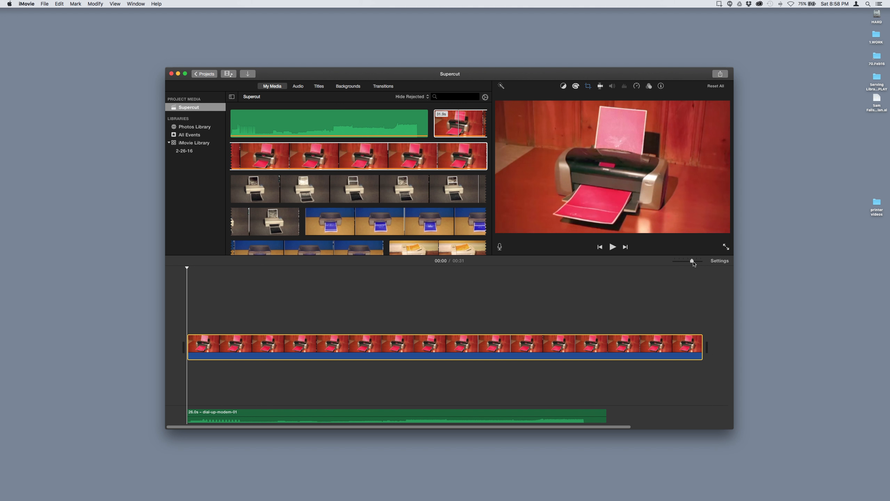
drag(693, 261, 686, 262)
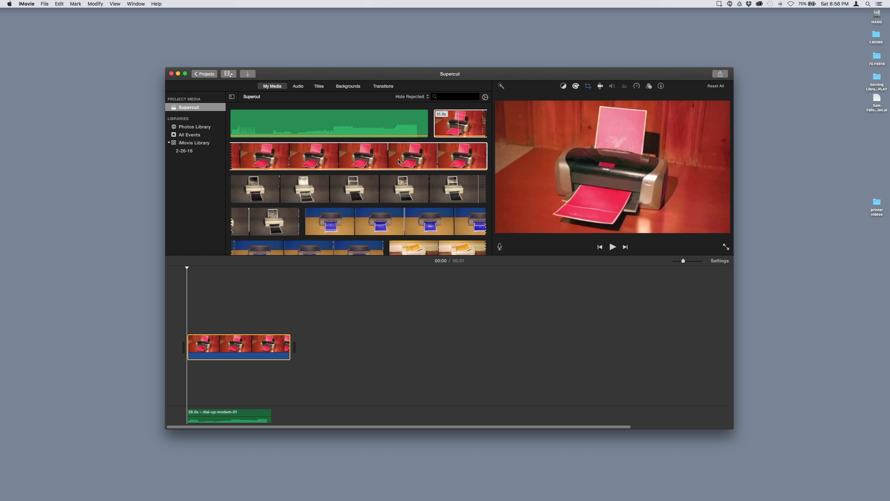
Step: Add the full grey printer clip to the timeline directly after the red printer clip
click(398, 193)
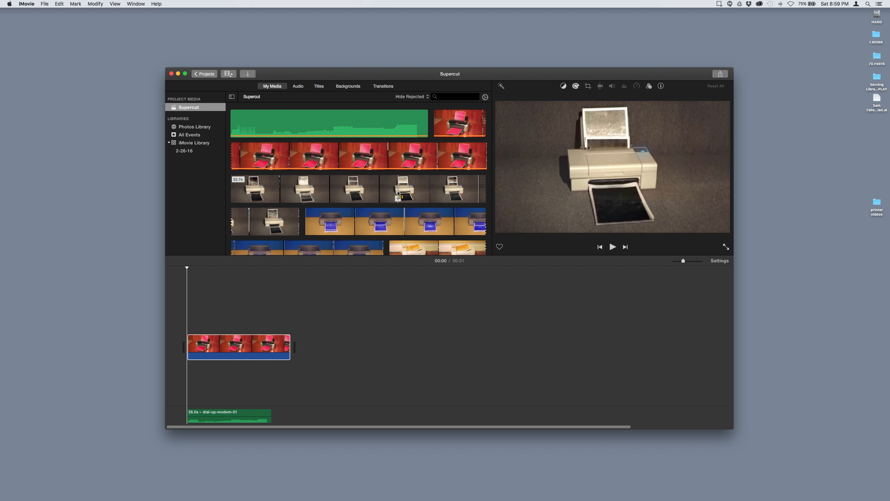
click(421, 189)
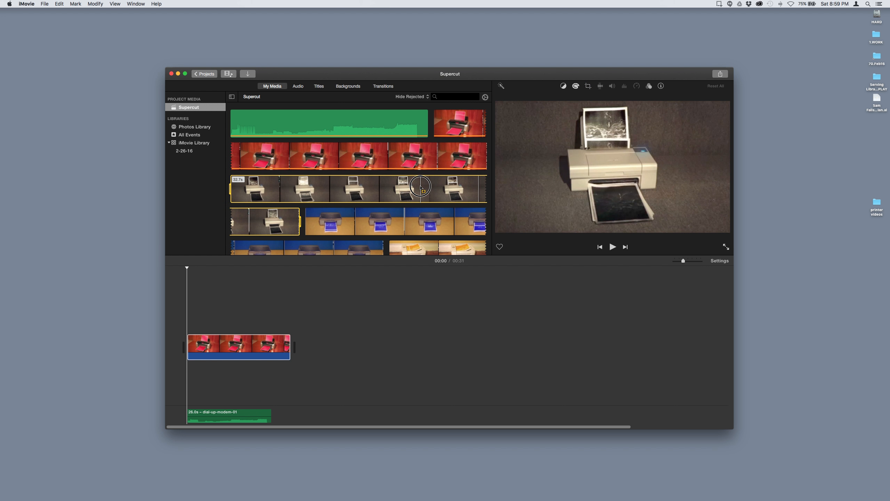
drag(420, 189, 311, 350)
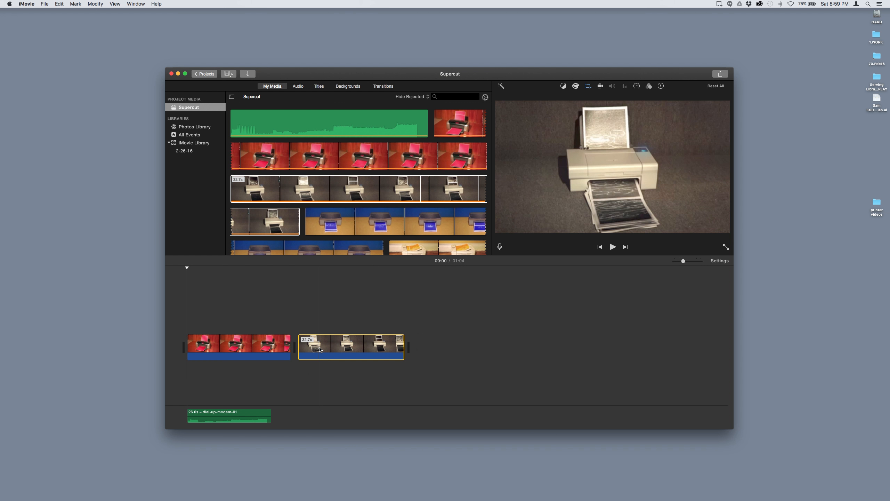
Step: Add the full blue printer clip and the orange printer clip, in that order, to the end of the timeline
click(386, 223)
drag(406, 221, 428, 354)
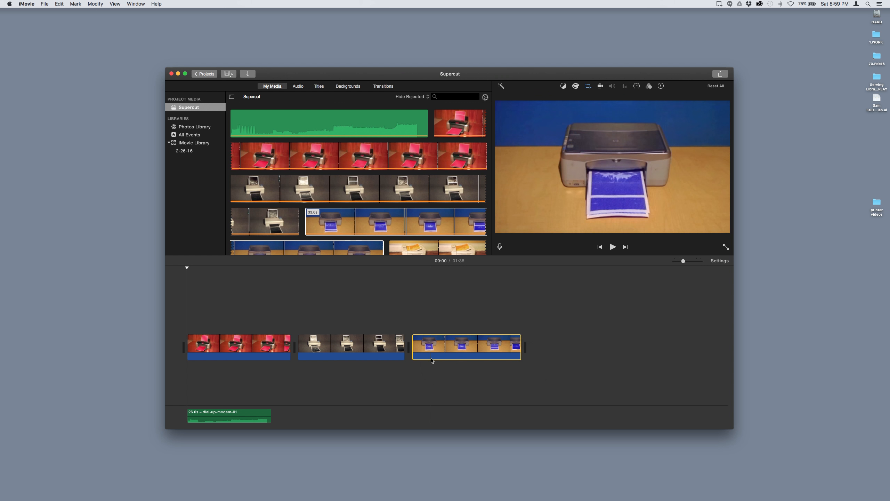
scroll(419, 238, down, 1)
drag(419, 237, 549, 343)
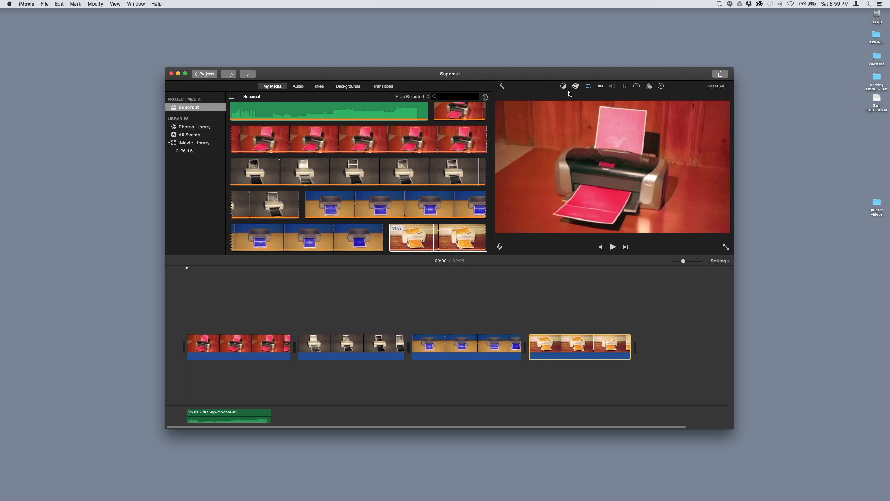
Step: Preview a portion of each of the four printer clips in the timeline, from the red to the orange one
click(225, 351)
key(space)
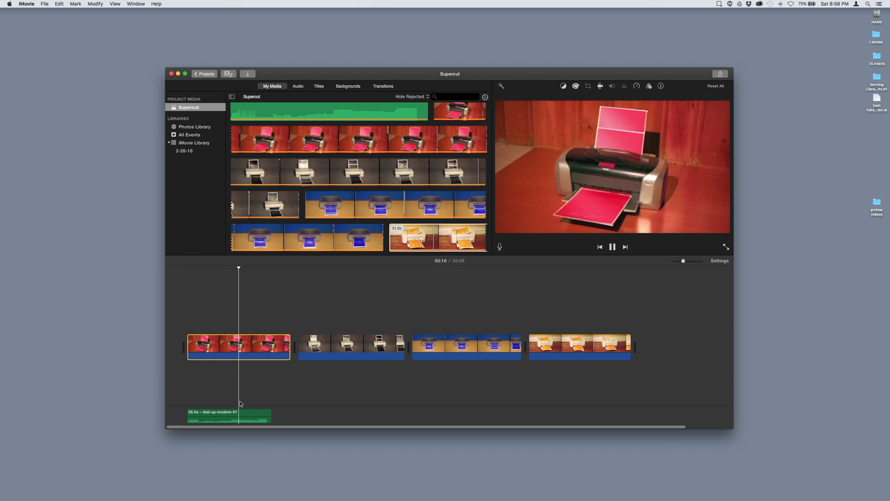
key(space)
key(space)
click(374, 355)
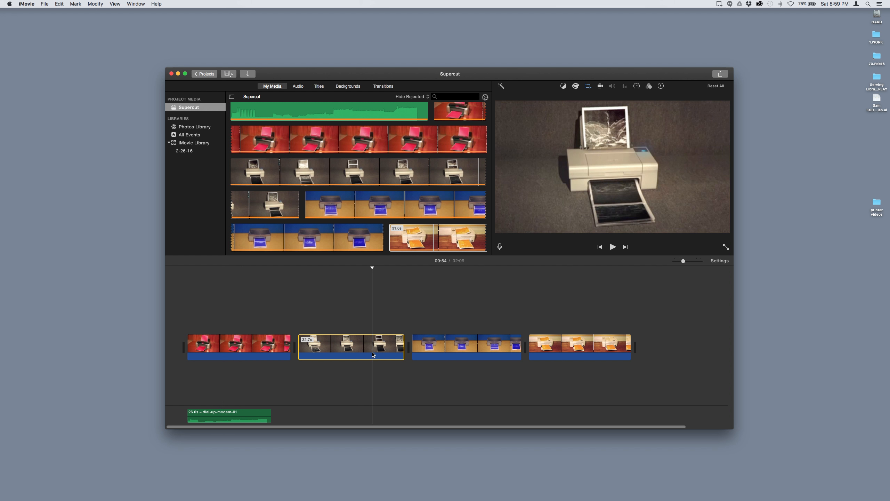
key(space)
click(466, 351)
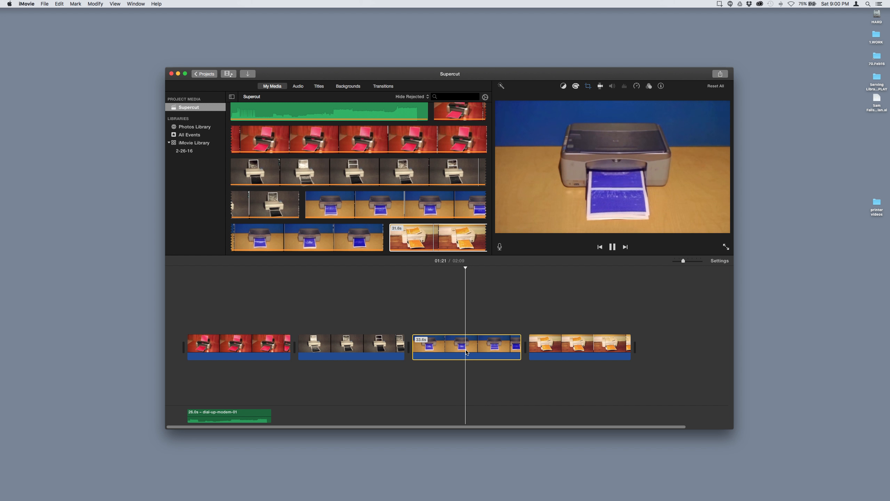
click(556, 351)
key(space)
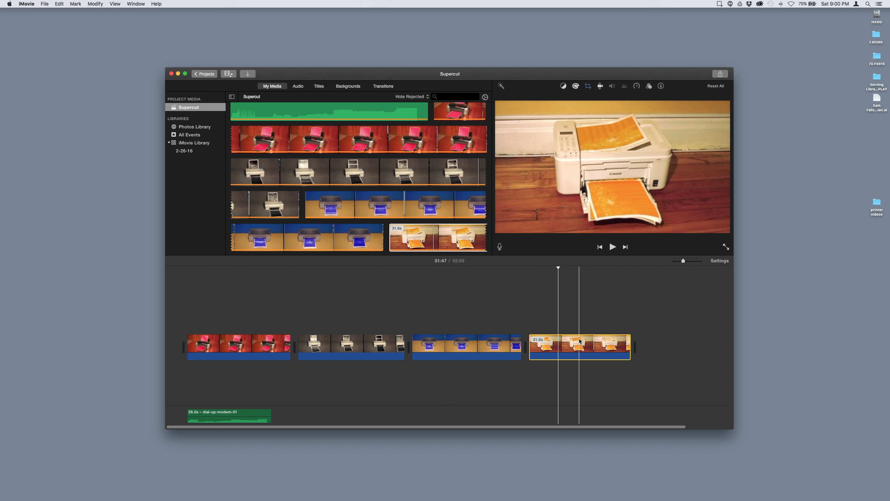
Step: Place the playhead about 3 seconds into the red printer clip and fine-tune its position frame by frame
click(246, 349)
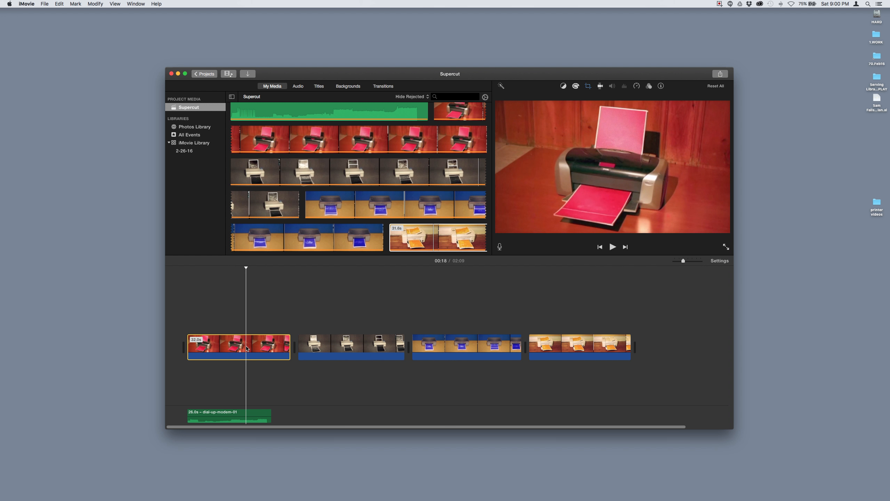
click(197, 354)
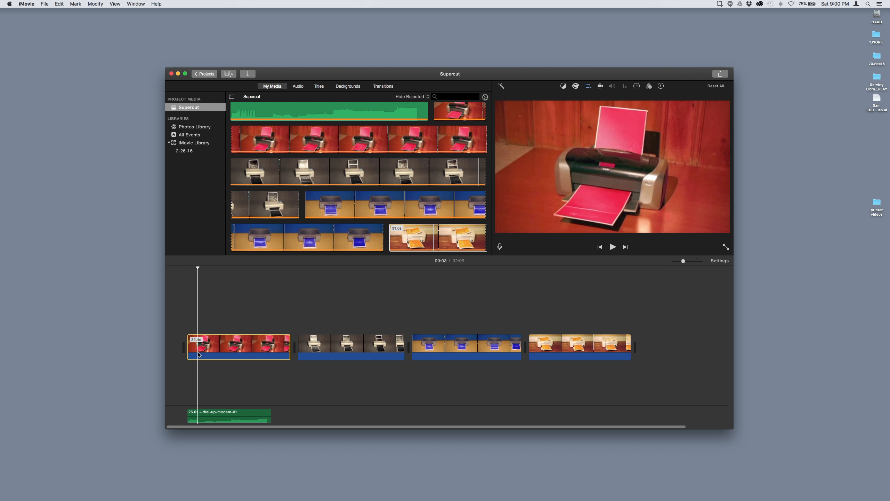
key(Left)
key(Left)
key(Left)
key(Left)
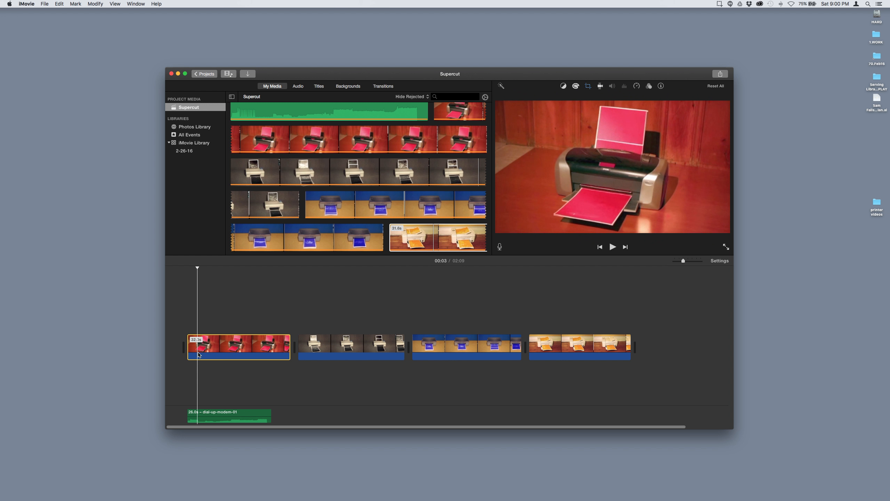
key(Left)
key(Left)
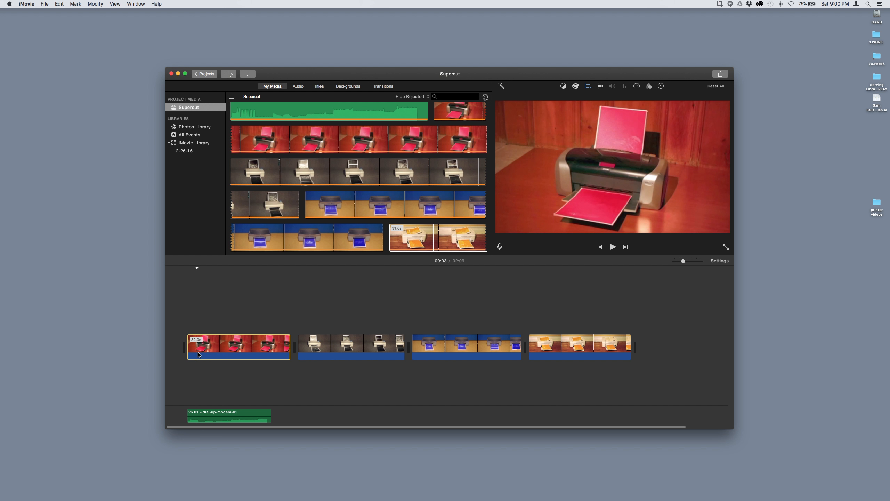
key(Left)
key(Right)
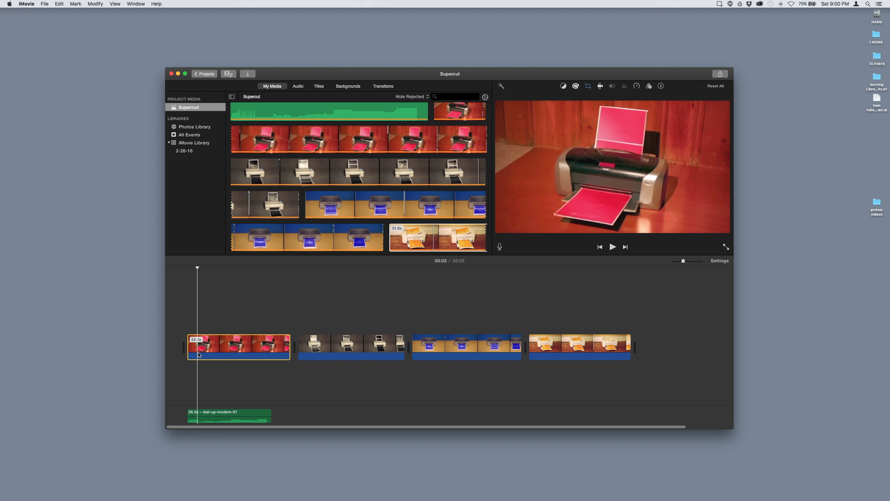
key(Right)
key(Right)
key(Right)
key(Right)
key(Right)
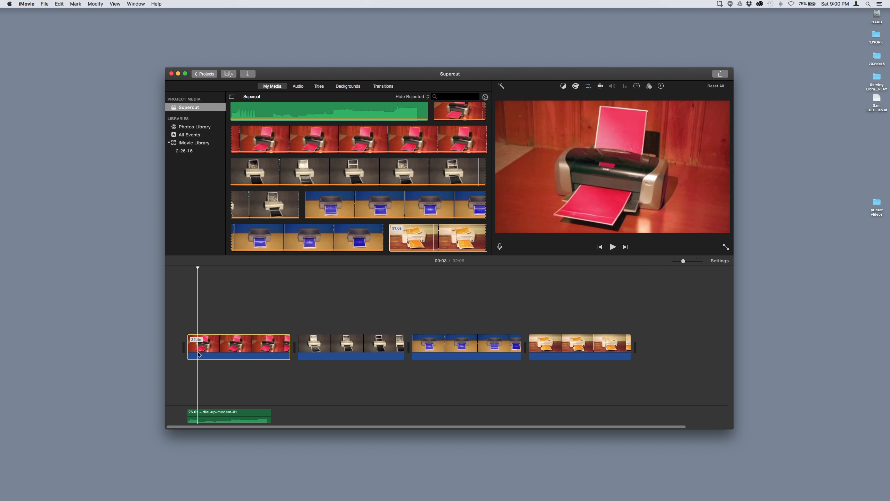
key(Left)
key(Left)
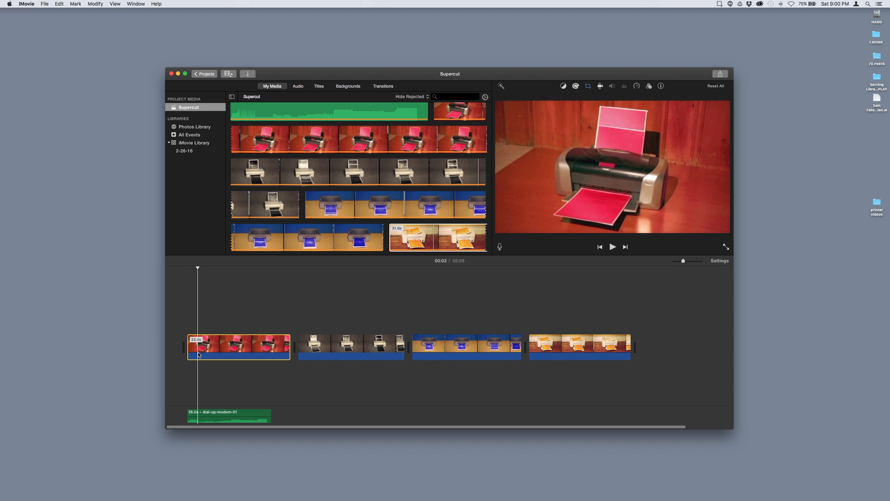
Step: Split the red printer clip at the playhead about 3 seconds in and delete the short opening section before the cut
right_click(230, 351)
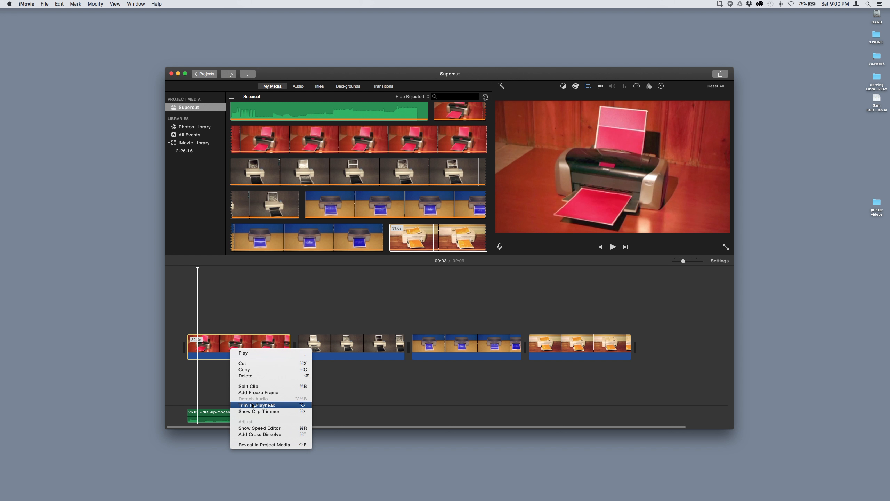
click(256, 386)
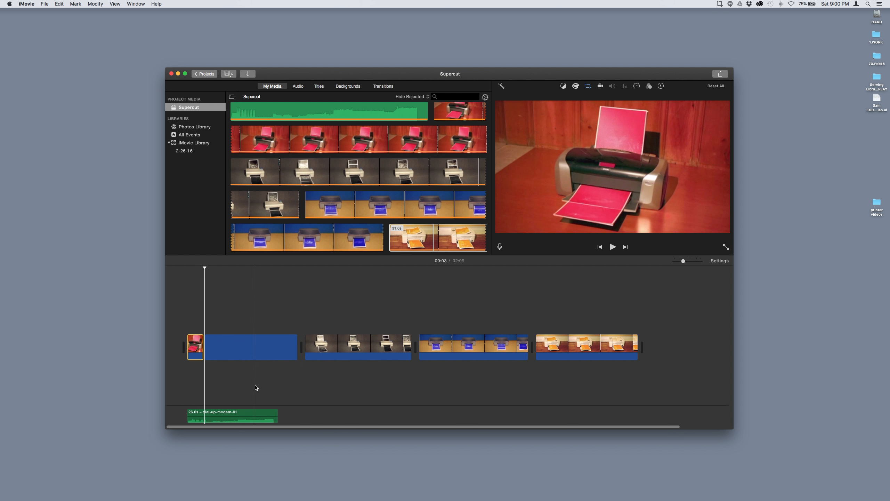
click(192, 347)
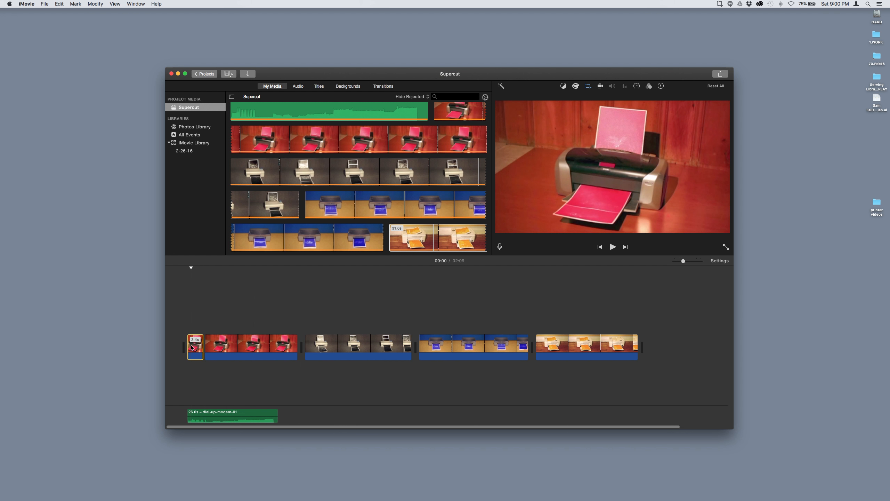
key(Delete)
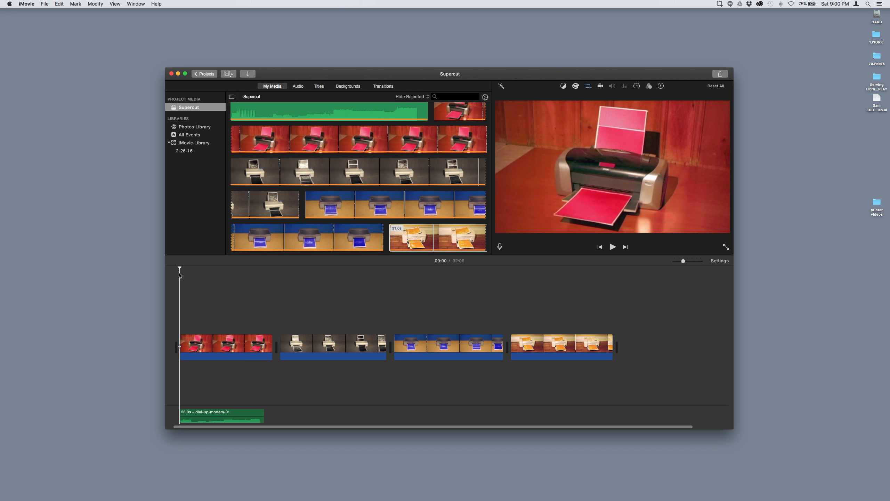
Step: Place the playhead at 00:06 in the remaining red printer clip, fine-tuning its position frame by frame
drag(180, 268, 202, 269)
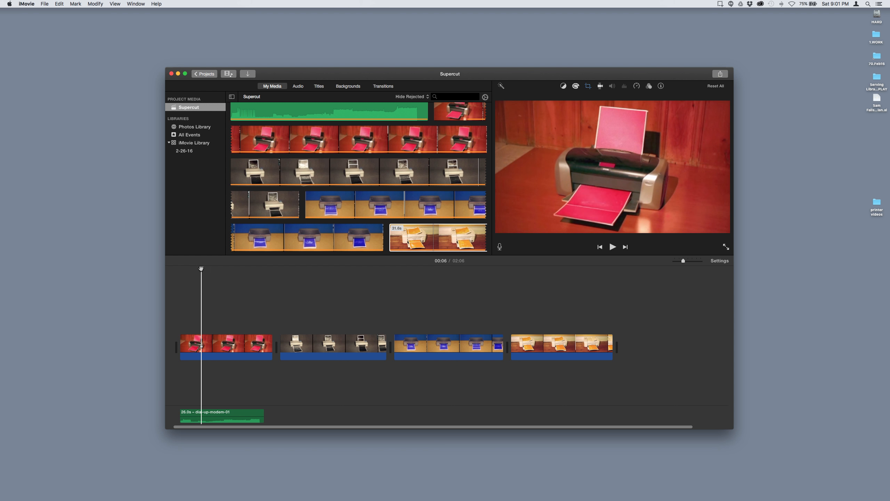
key(Right)
key(Right)
key(Right)
key(Right)
key(Right)
key(Right)
key(Right)
key(Right)
key(Right)
key(Right)
key(Right)
key(Right)
key(Right)
key(Right)
key(Right)
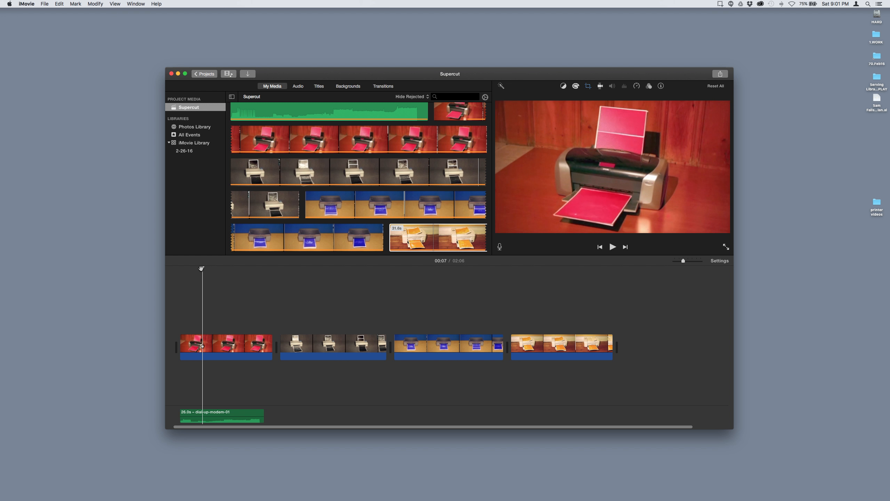
key(Right)
key(Right)
key(Right)
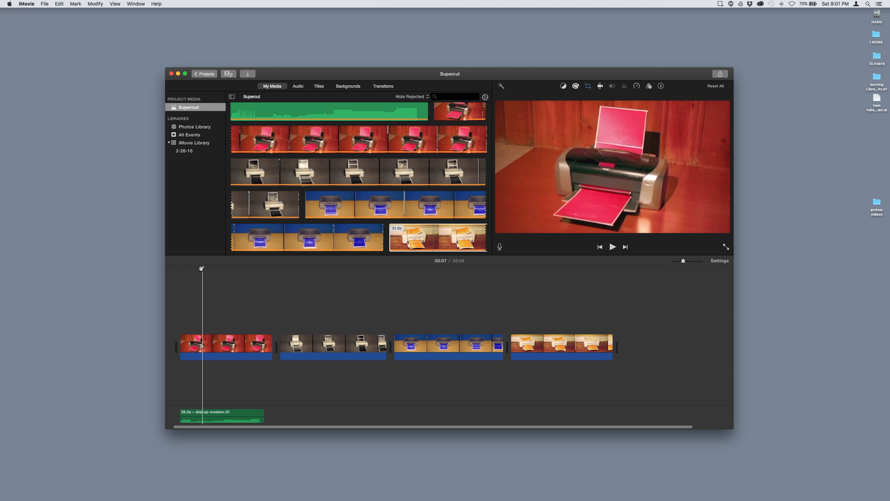
key(Left)
key(Left)
key(Left)
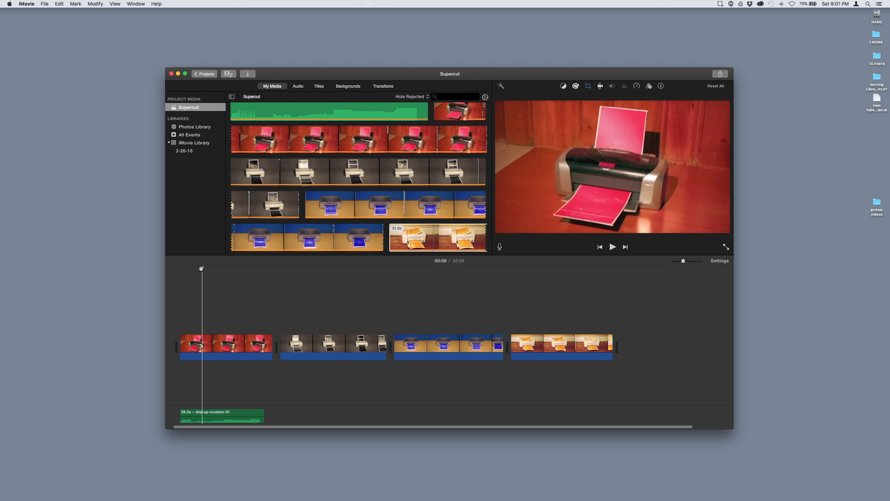
Step: Split the red printer clip at the playhead and delete the section after the cut
right_click(223, 339)
click(240, 375)
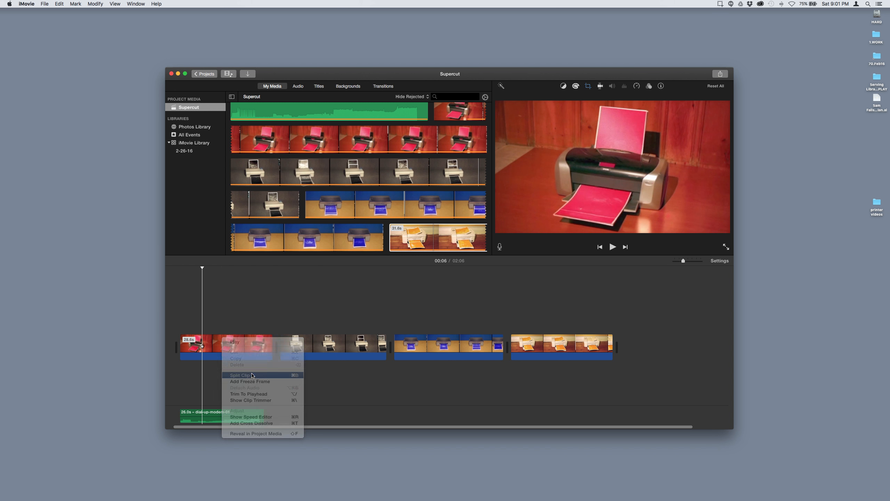
click(250, 346)
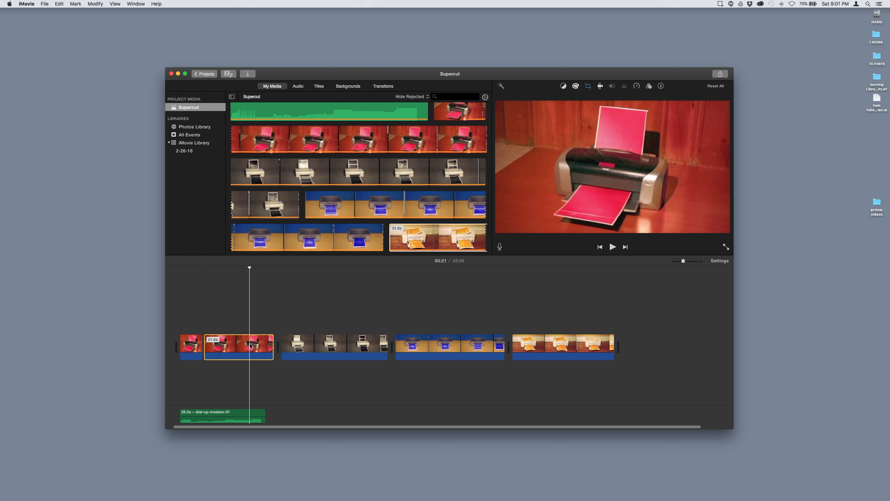
key(Delete)
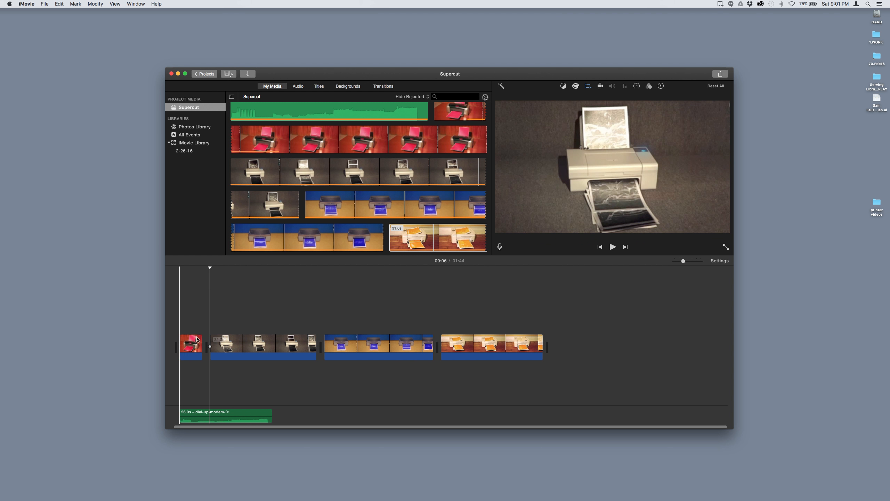
Step: Split the grey printer clip at 00:11 on the timeline and delete its opening section before the cut
click(193, 345)
drag(193, 267, 223, 268)
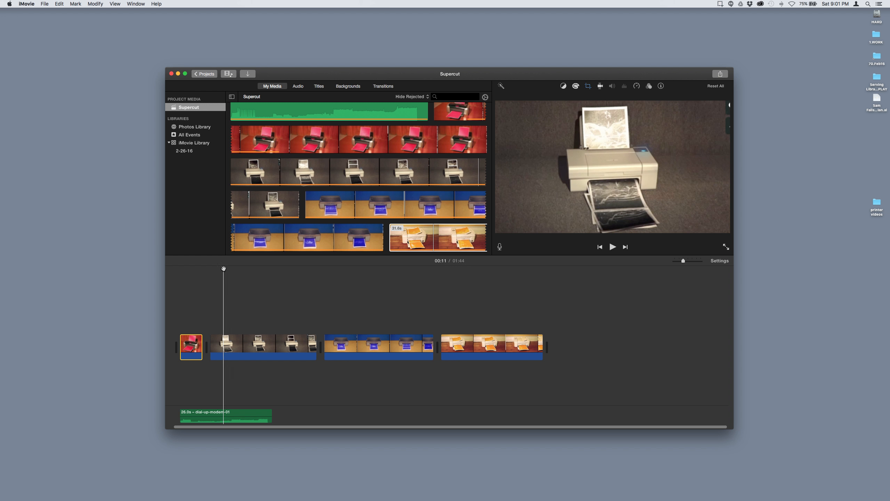
right_click(273, 347)
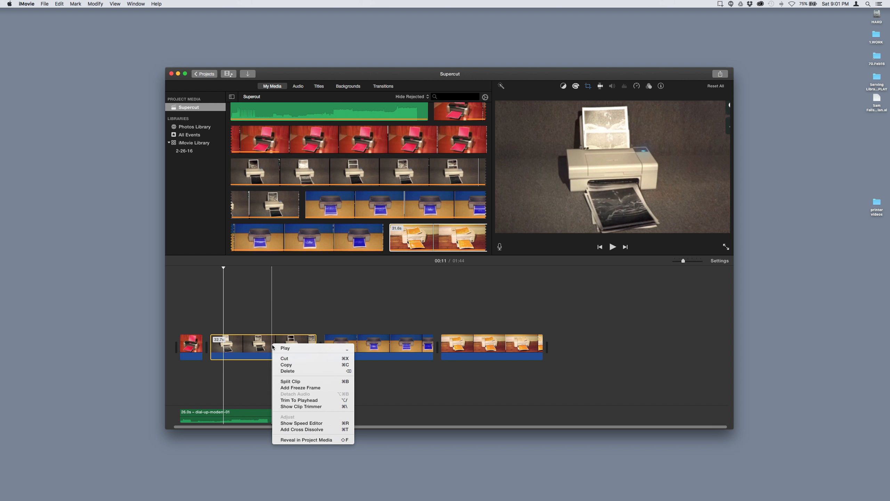
click(220, 356)
key(super+b)
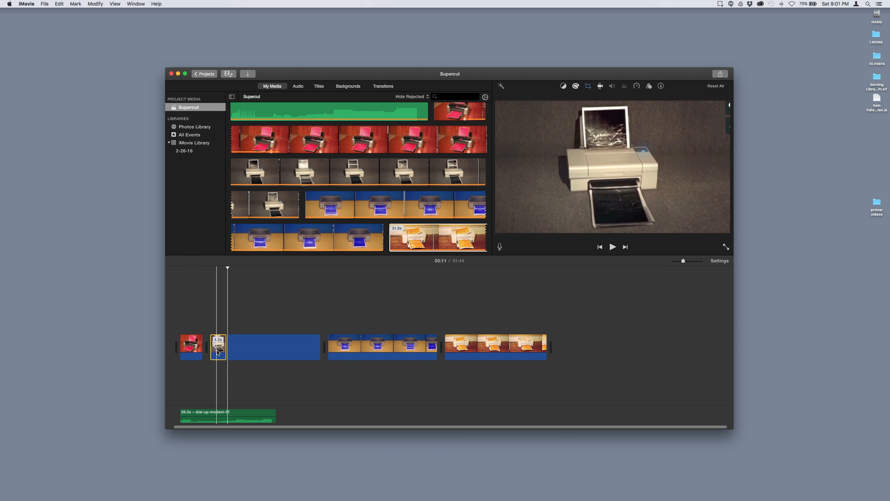
click(217, 352)
key(Delete)
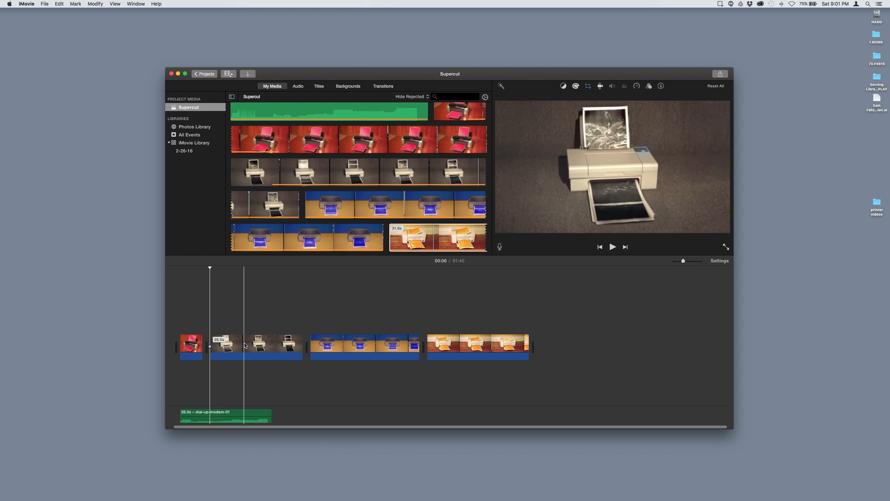
Step: Try splitting the grey printer clip at 00:12 and deleting the section after the cut, and undo both edits
drag(210, 268, 229, 269)
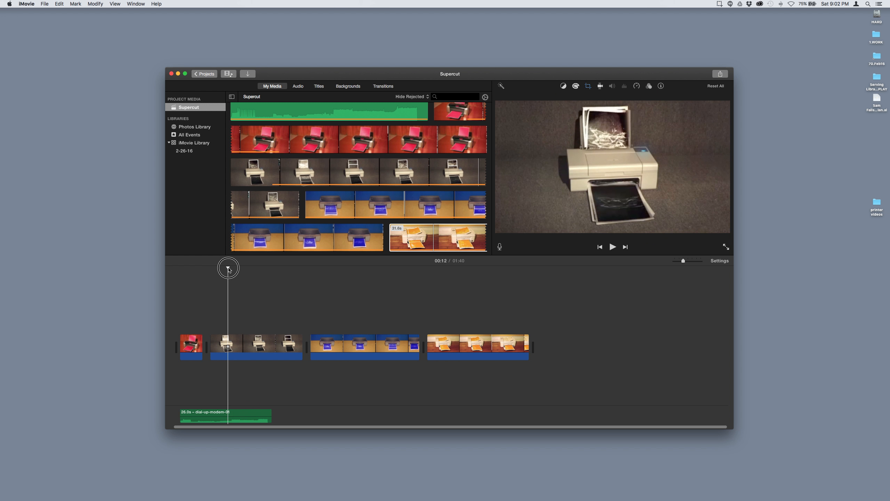
click(242, 335)
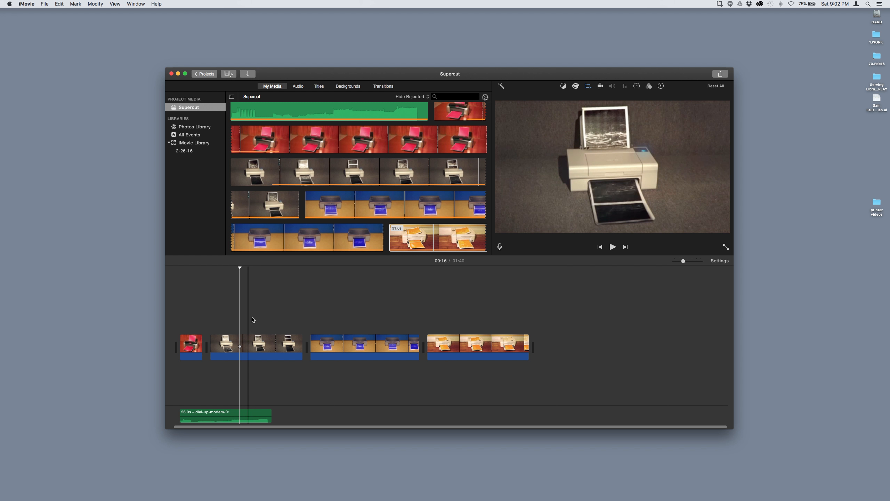
drag(240, 268, 228, 267)
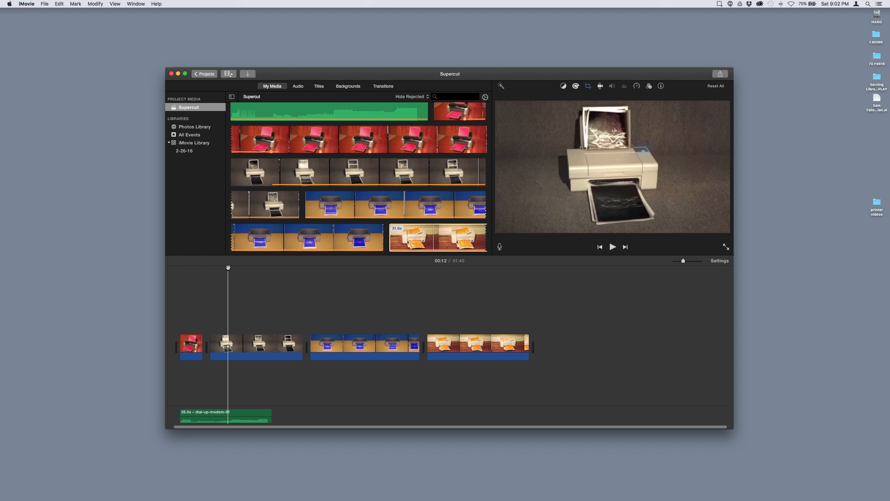
right_click(249, 341)
click(270, 379)
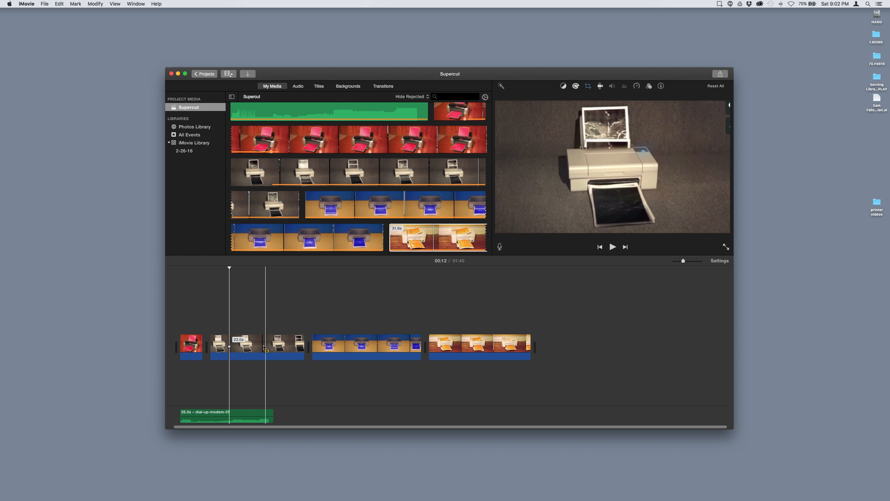
click(265, 348)
key(Delete)
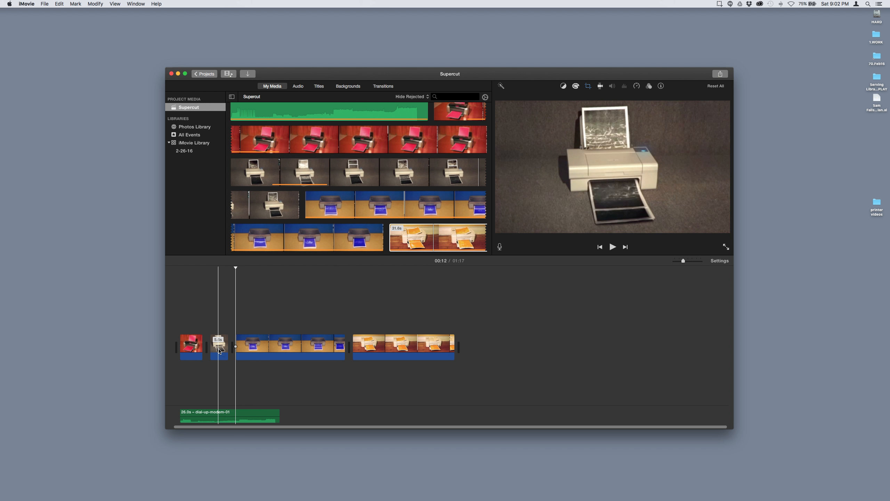
key(super+z)
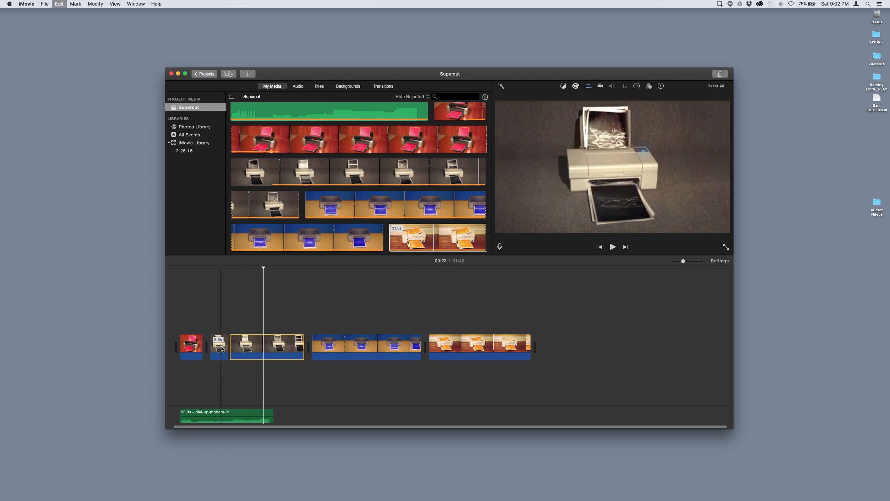
key(super+z)
Step: Split the grey printer clip at 00:13 on the timeline and delete the section after the cut
mouse_move(228, 267)
mouse_down()
mouse_move(205, 268)
mouse_move(232, 269)
mouse_up()
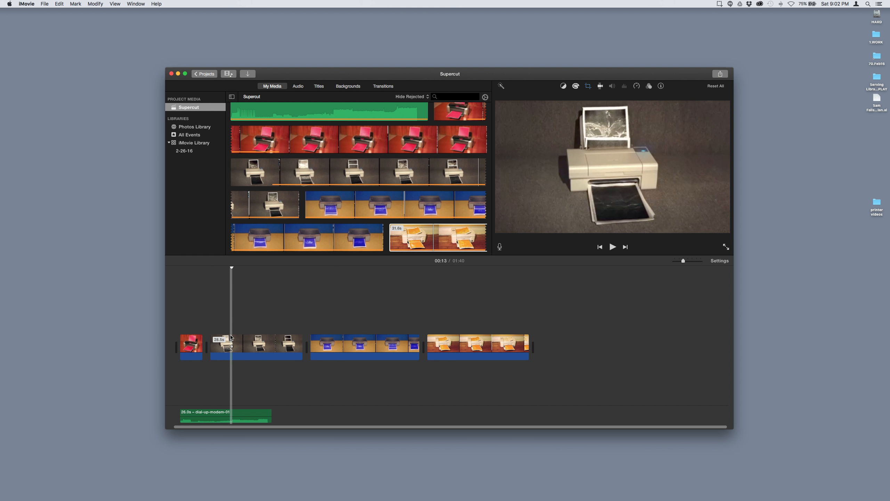
right_click(237, 347)
click(257, 380)
click(276, 347)
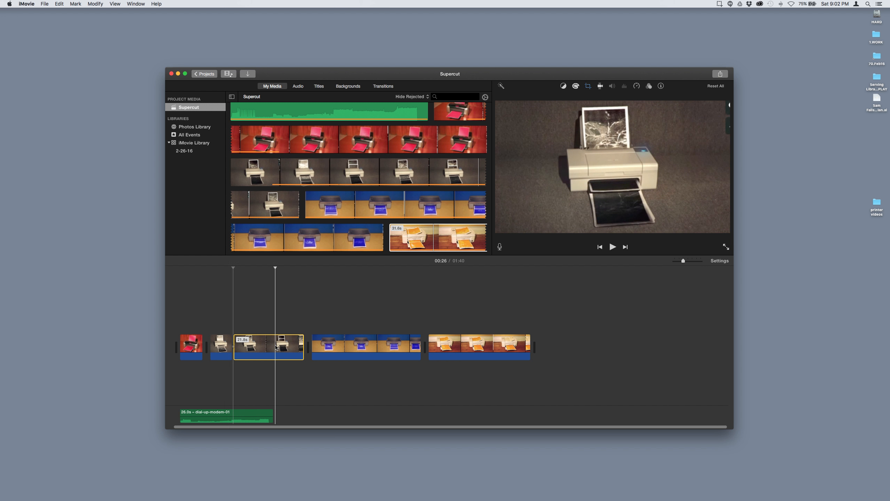
key(Delete)
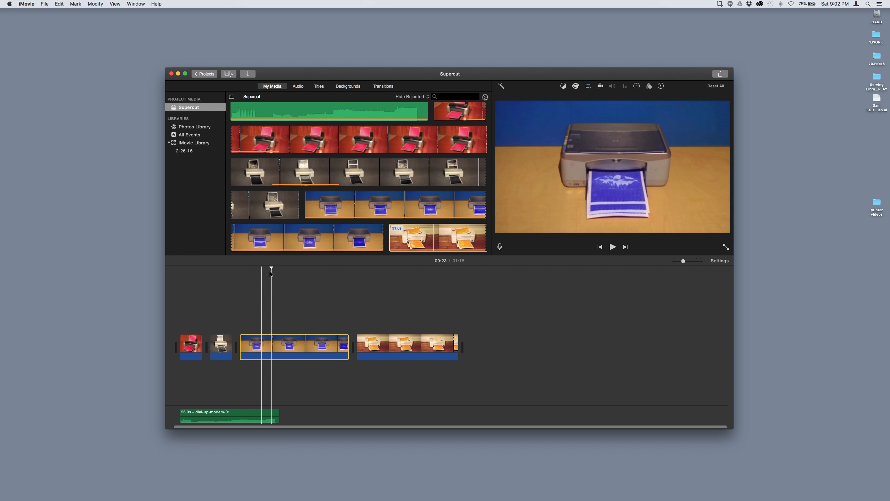
Step: Split the blue printer clip at 00:16 on the timeline and delete its opening section before the cut
drag(272, 267, 250, 268)
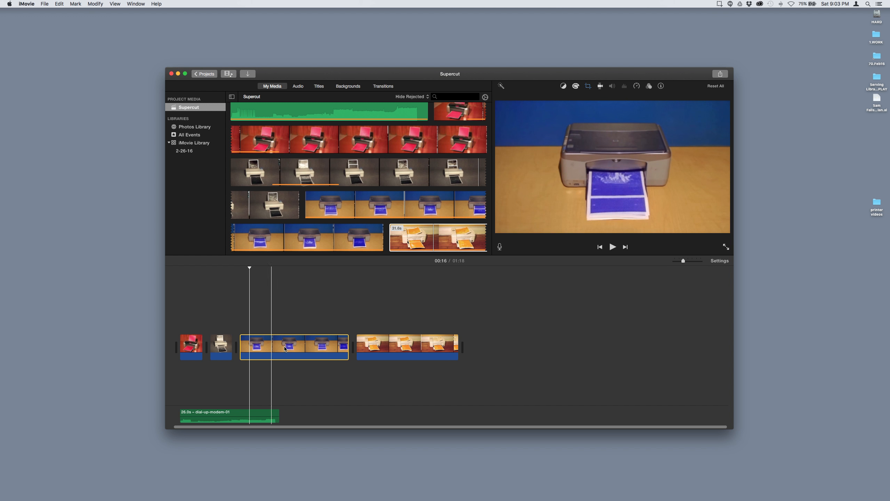
right_click(294, 351)
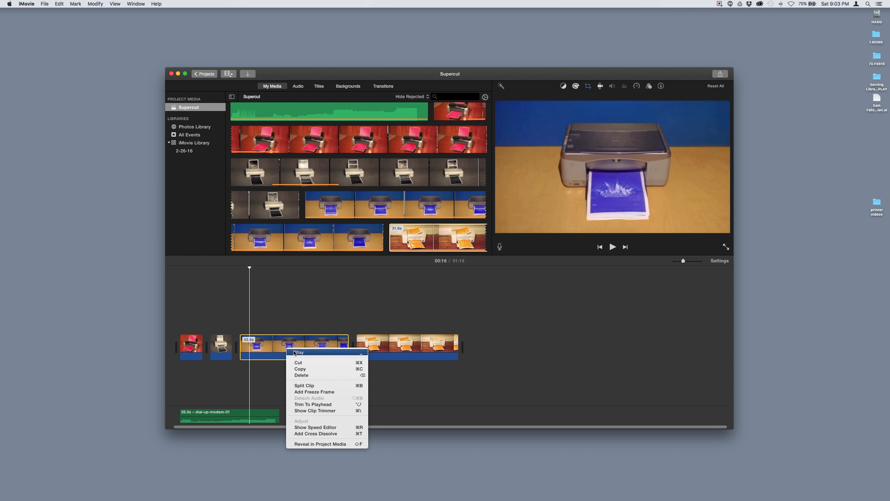
click(301, 386)
click(250, 350)
key(Delete)
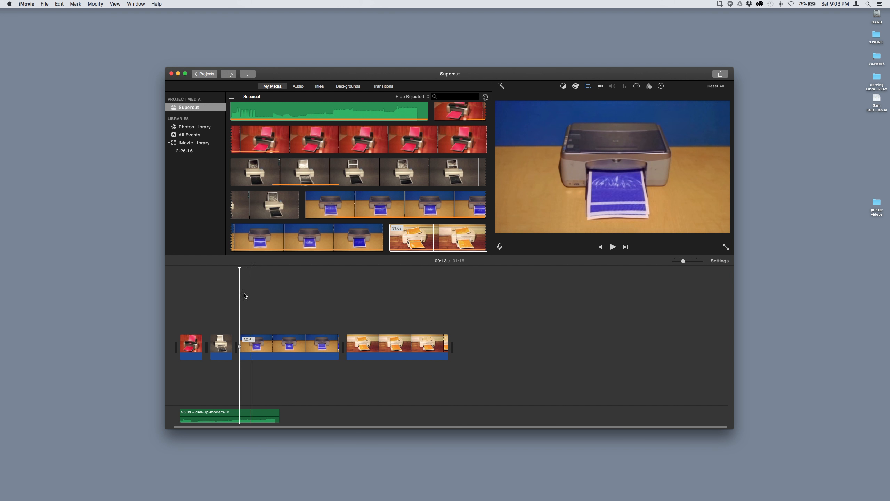
Step: Place the playhead at 00:19 in the remaining blue printer clip, stepping back frame by frame to fine-tune it
drag(240, 268, 262, 272)
key(Left)
key(Left)
key(Left)
key(Left)
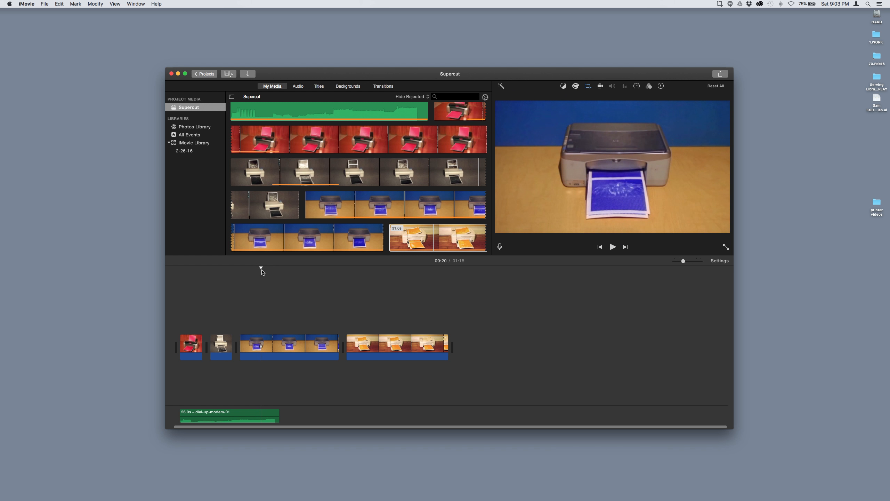
key(Left)
key(Left)
key(Left)
key(Left)
key(Left)
key(Left)
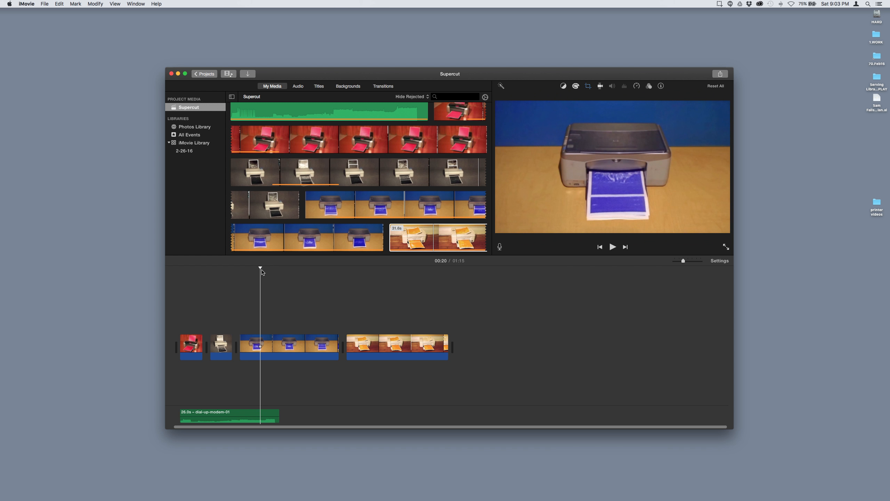
key(Left)
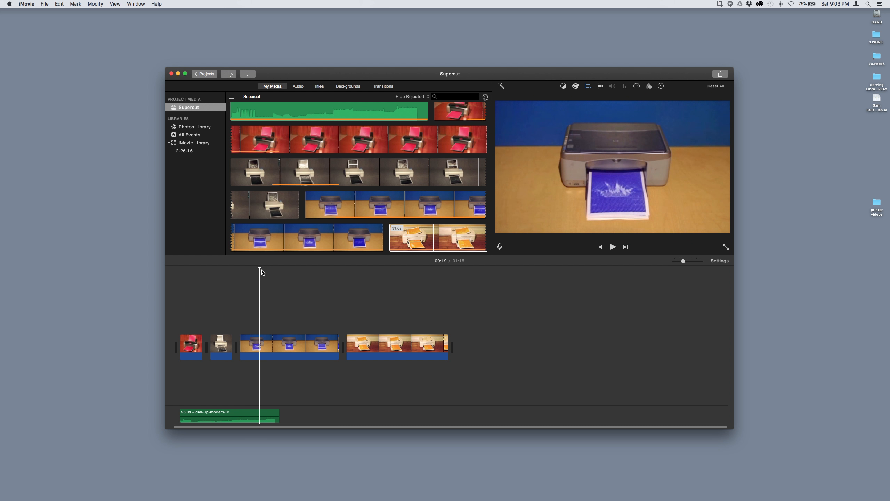
key(Left)
key(Left)
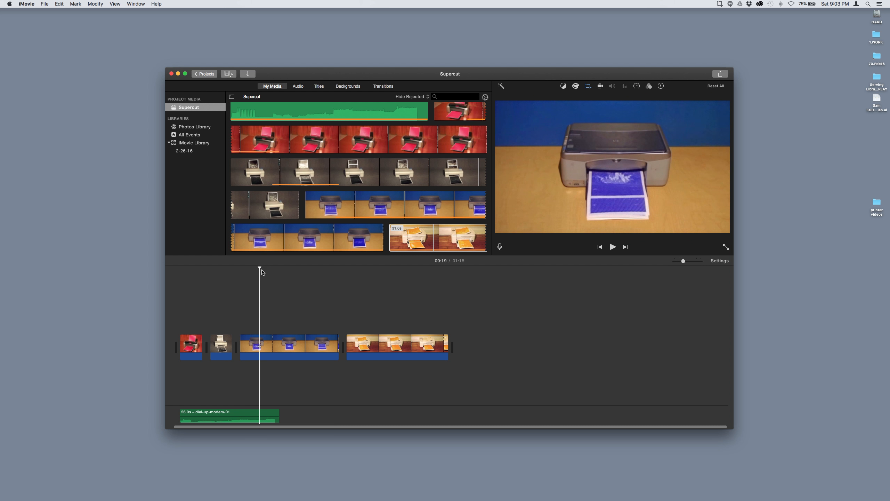
key(Left)
key(Left)
key(Left)
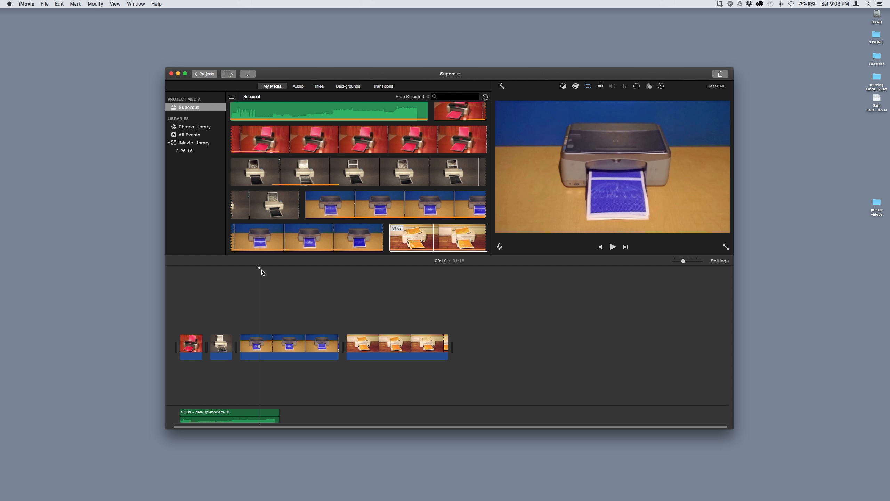
key(Left)
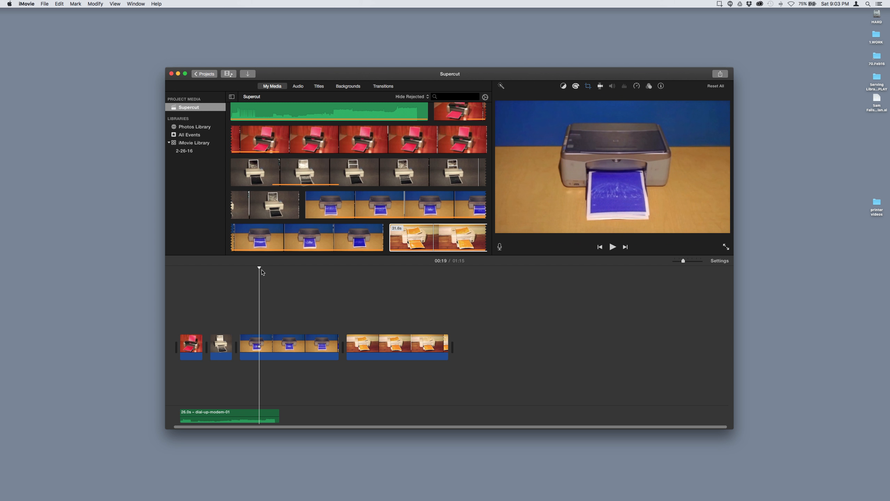
Step: Split the blue printer clip at the 00:19 playhead and delete the section after the cut
right_click(280, 347)
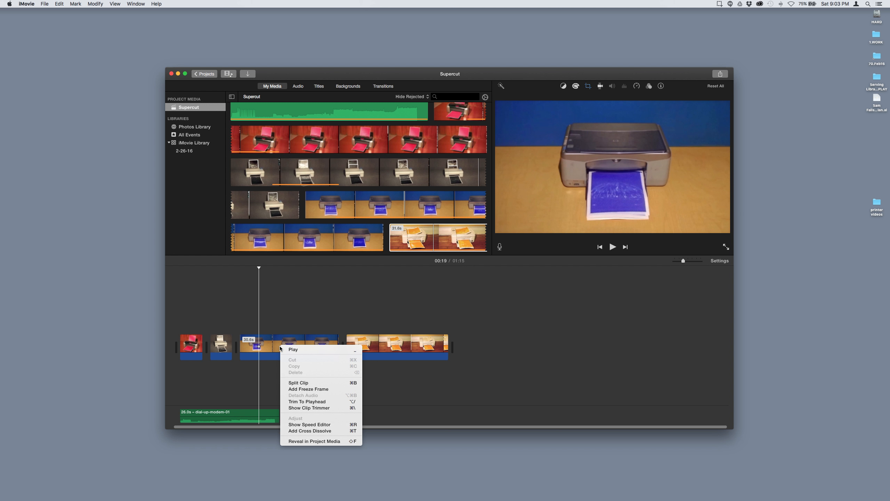
click(304, 383)
click(316, 346)
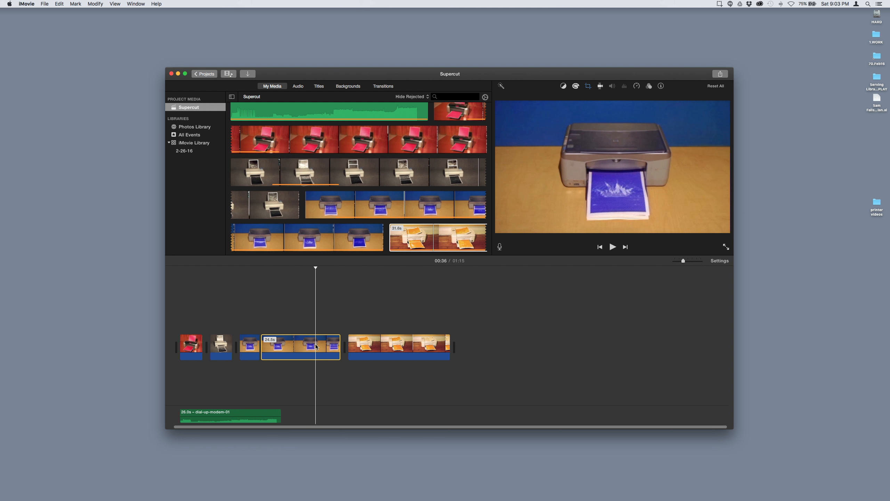
key(Delete)
Step: Split the orange printer clip at 00:21 on the timeline and delete its opening section before the cut
click(266, 269)
drag(267, 269, 273, 269)
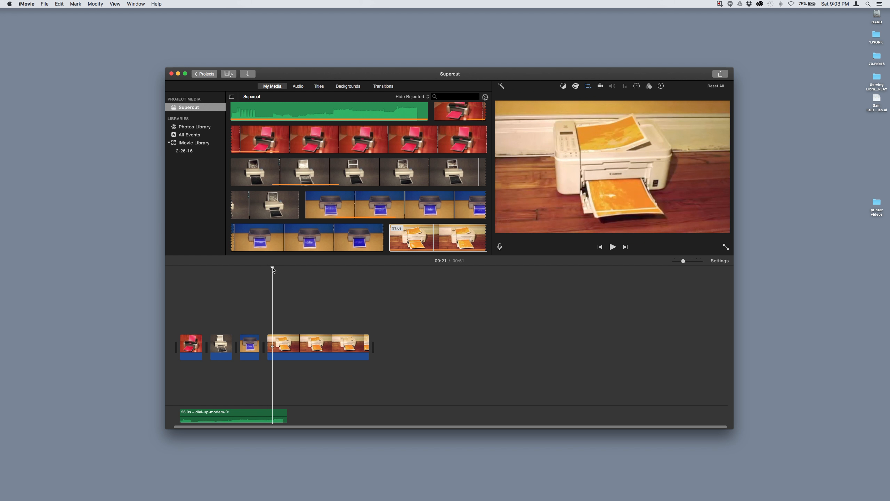
right_click(315, 345)
click(332, 382)
click(273, 347)
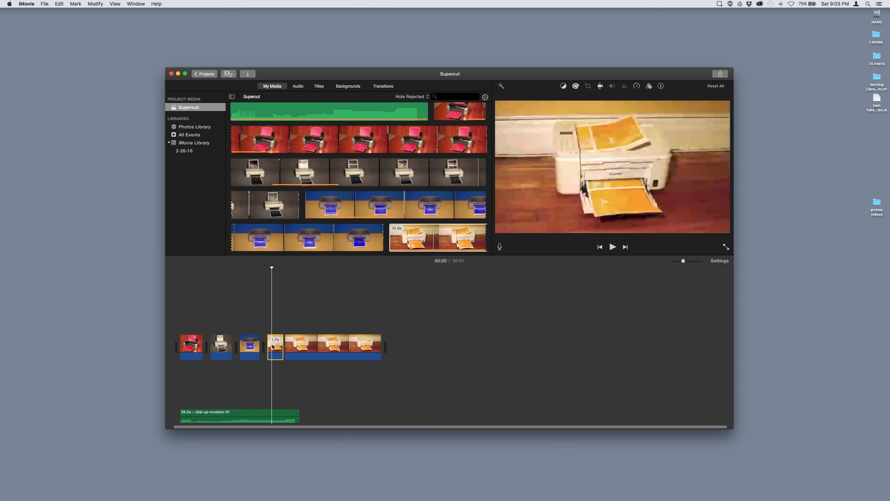
key(Delete)
Step: Split the remaining orange printer clip at 00:25 on the timeline and delete the section after the cut
click(266, 268)
drag(267, 268, 285, 268)
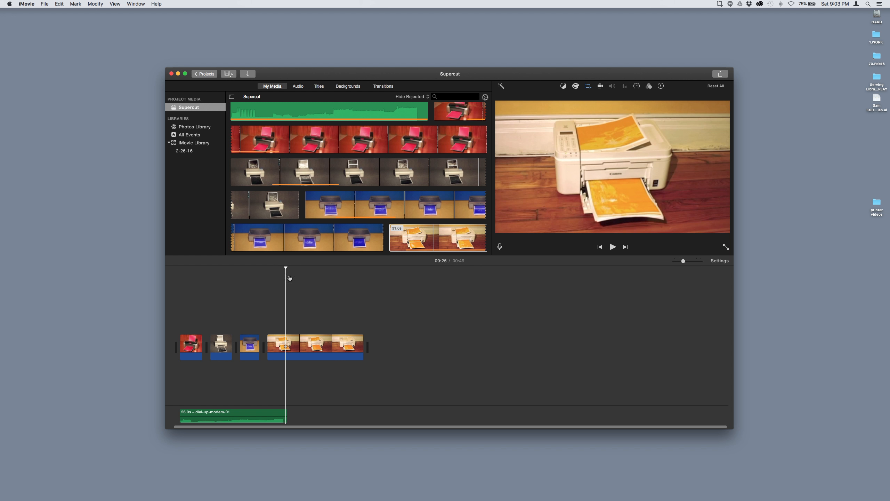
right_click(312, 344)
click(329, 381)
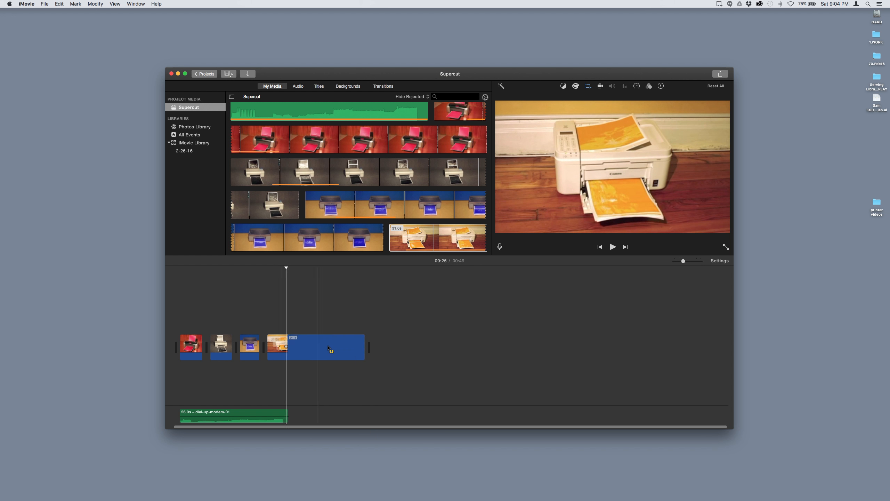
click(343, 347)
key(Delete)
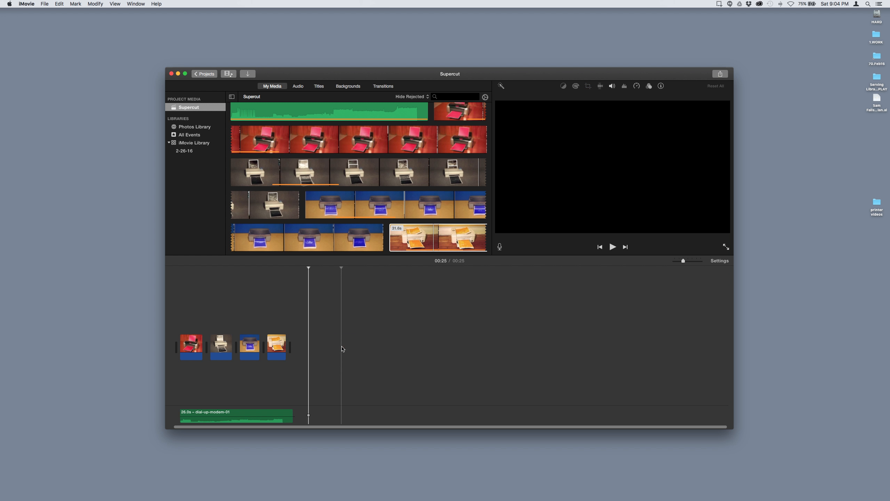
Step: Play the whole supercut from the start of the timeline to review the edit with the audio
click(294, 268)
drag(294, 268, 161, 271)
key(space)
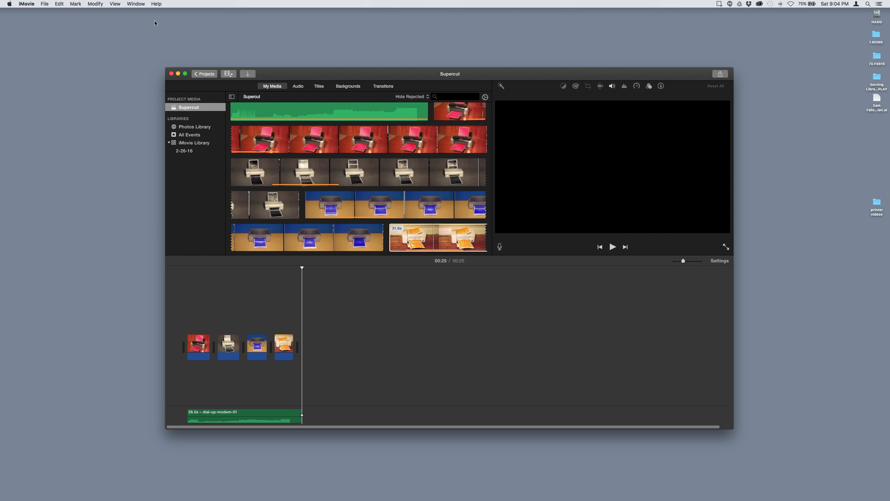
Step: Start sharing the movie as a file, with Video and Audio as the export format
click(45, 2)
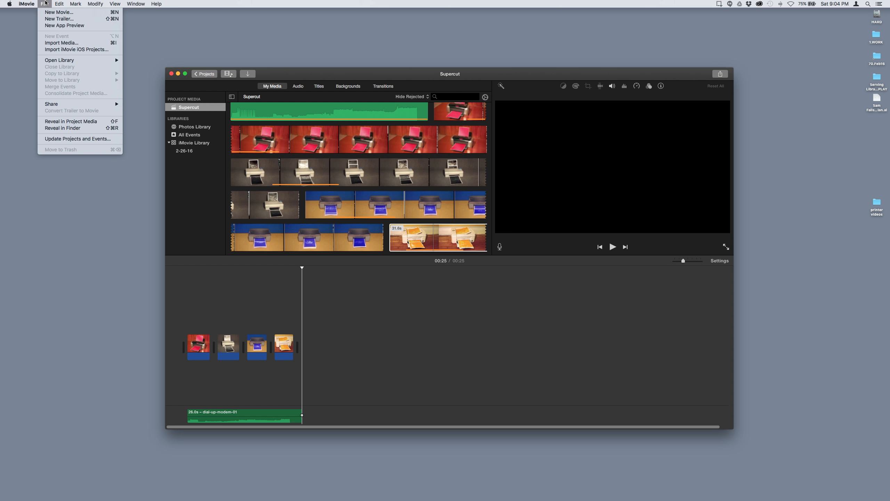
mouse_move(61, 105)
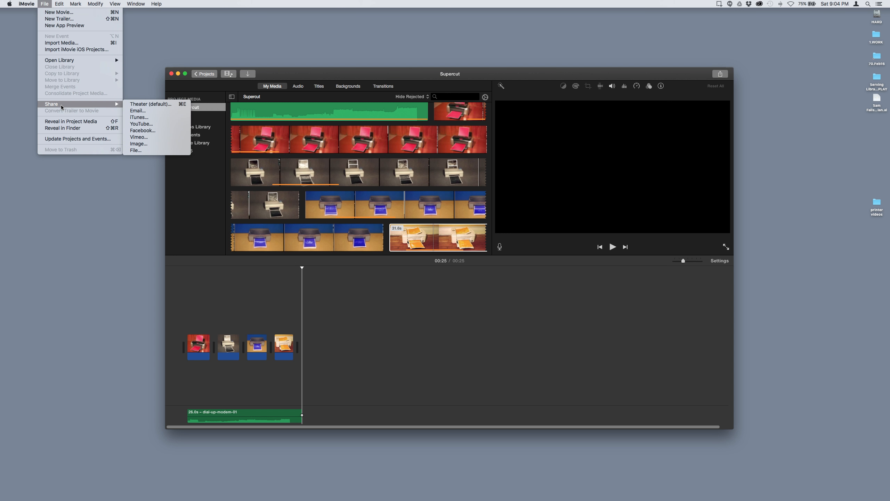
click(160, 151)
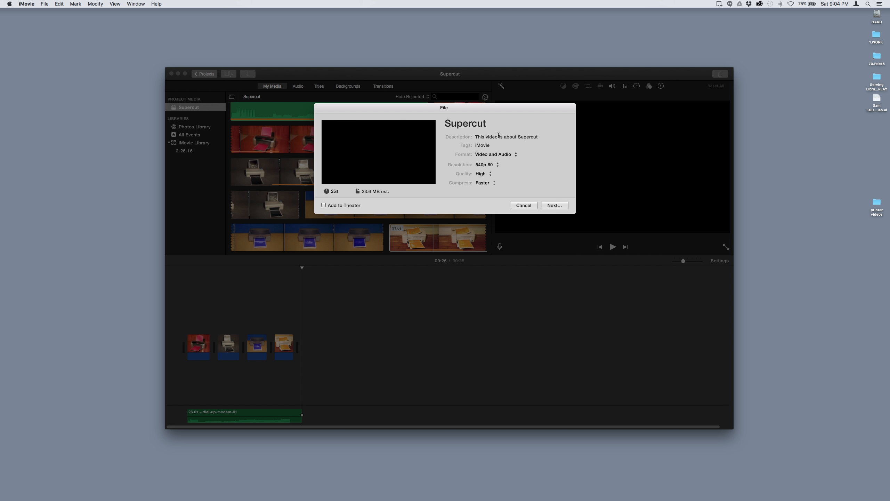
drag(455, 106, 462, 158)
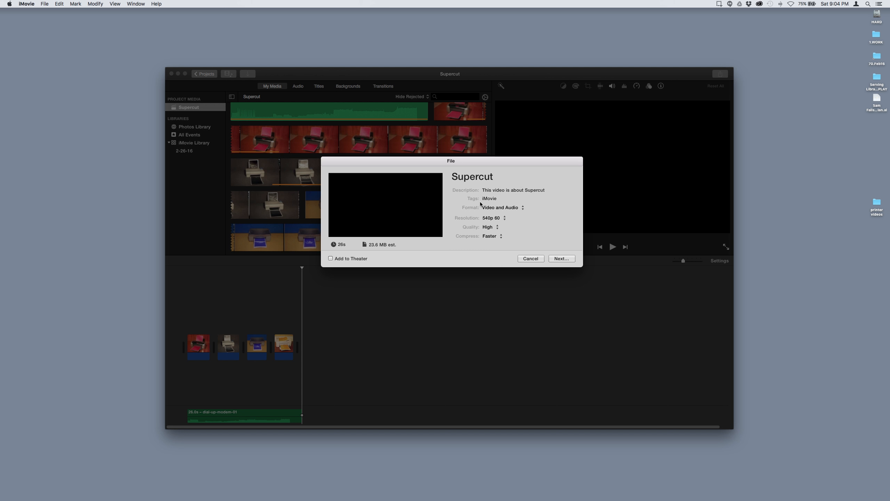
click(522, 208)
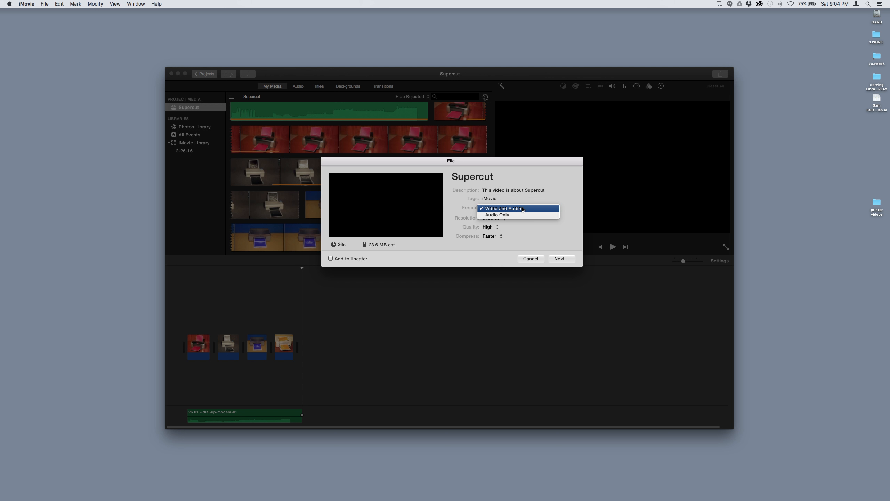
click(522, 209)
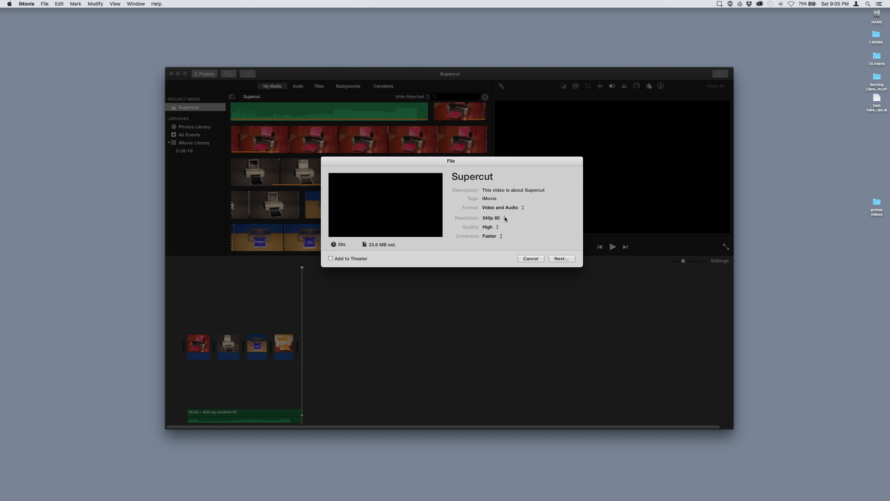
Step: Keep the export resolution at 540p 60 and save the movie as Supercut on the Desktop
click(503, 218)
click(504, 219)
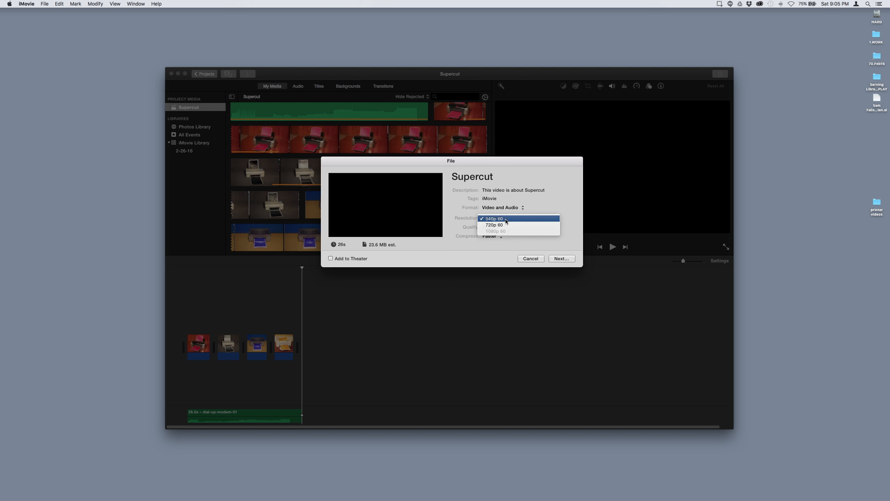
click(504, 220)
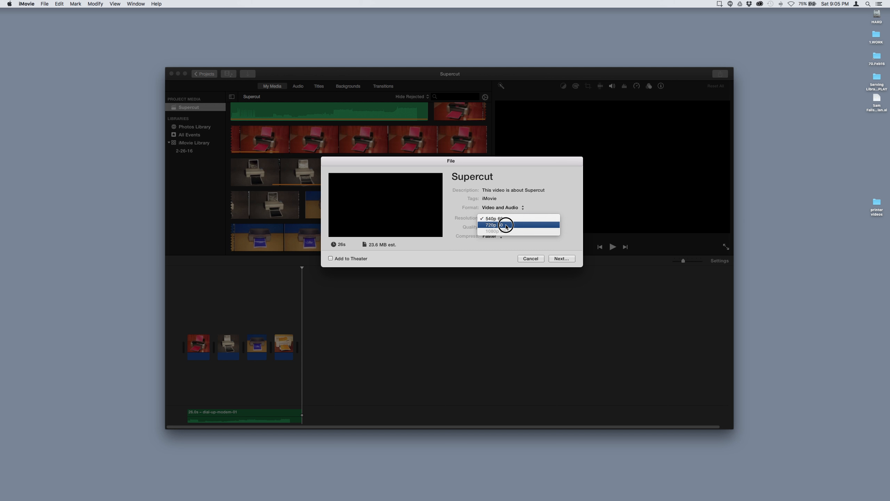
click(537, 207)
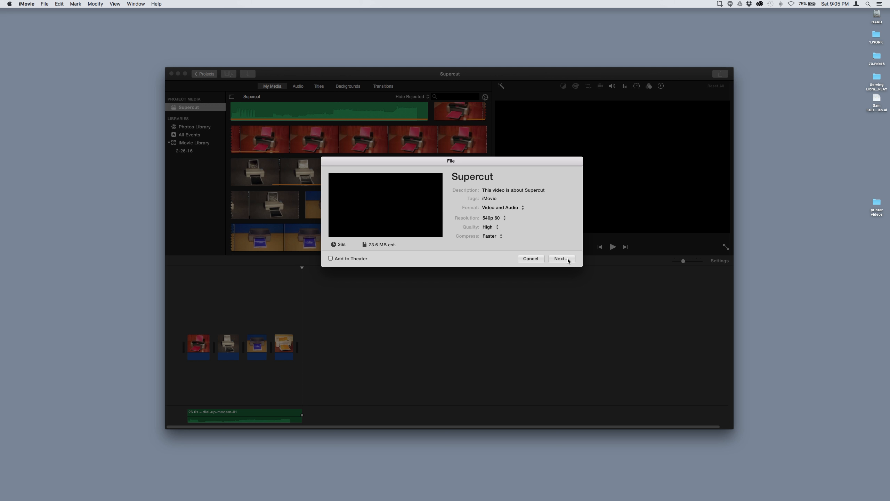
click(557, 260)
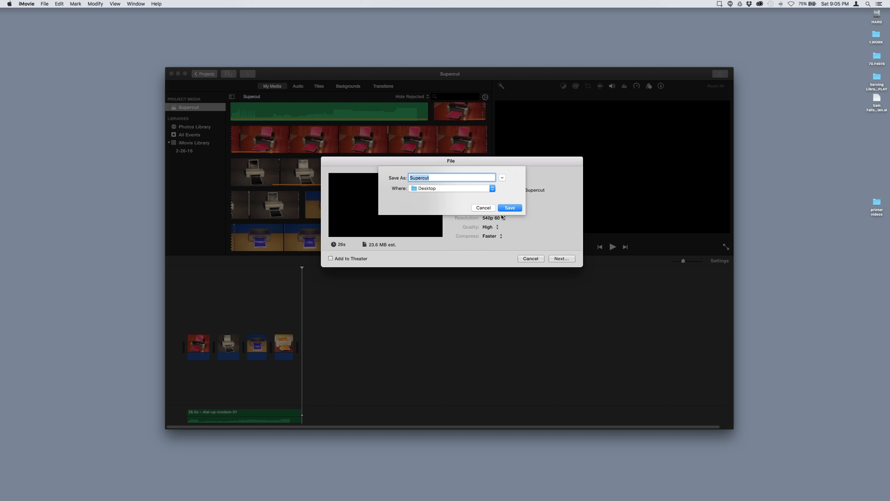
click(510, 208)
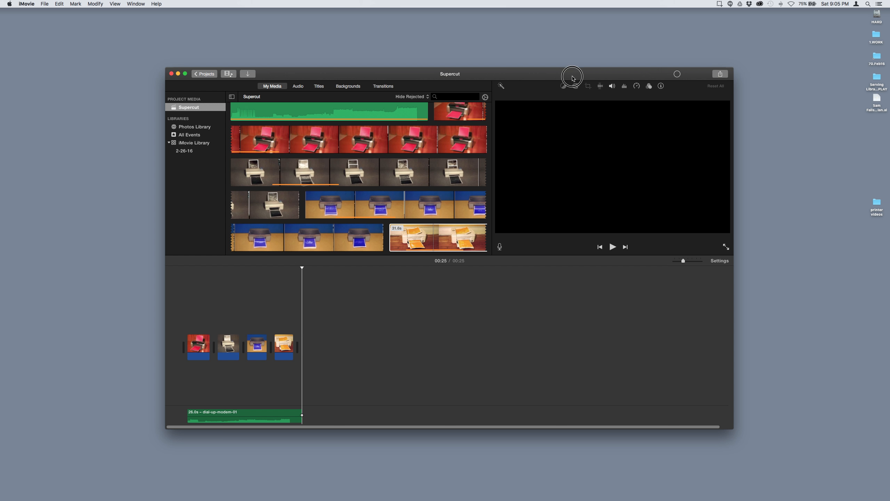
Step: Try to open the newly exported Supercut.mp4 from the desktop in QuickTime Player
drag(572, 74, 578, 55)
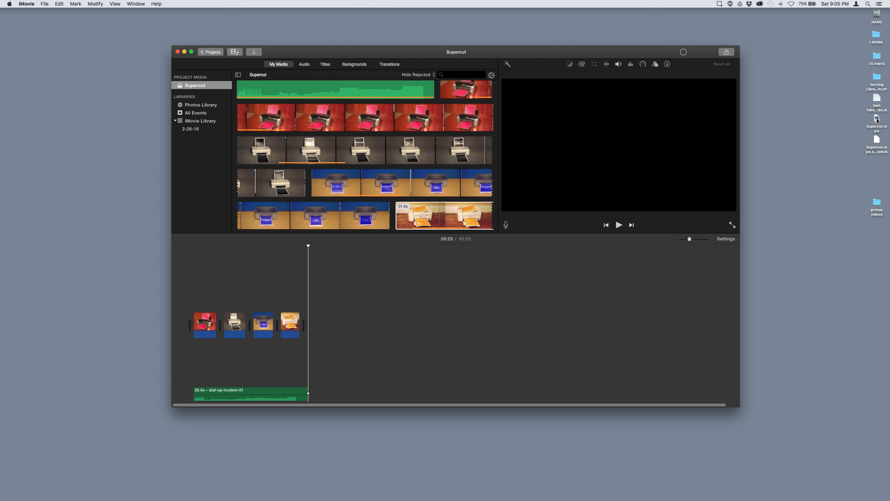
drag(877, 120, 854, 121)
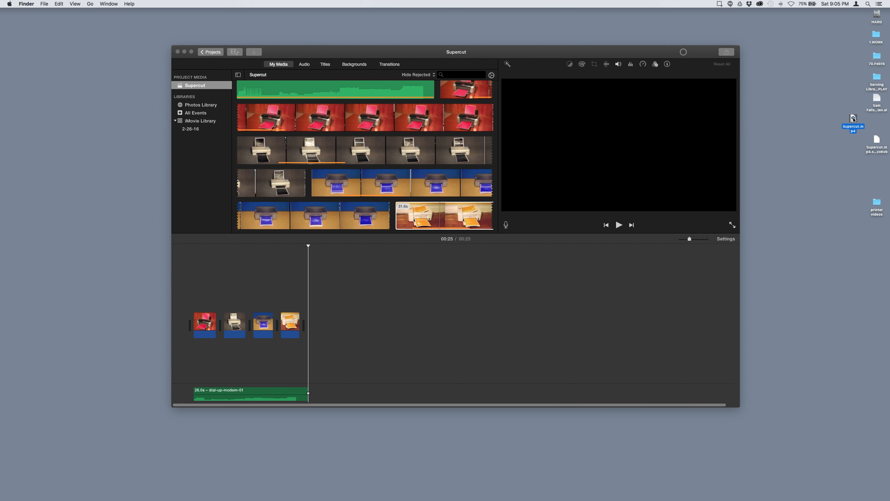
double_click(854, 120)
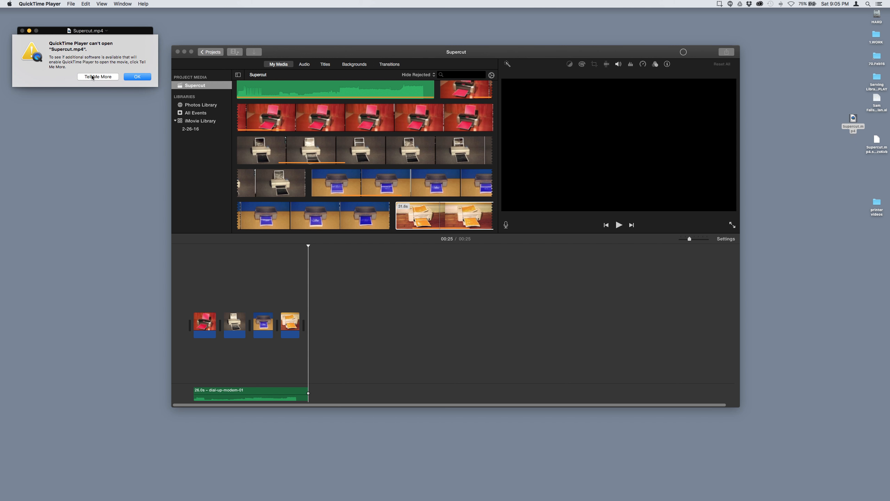
click(138, 77)
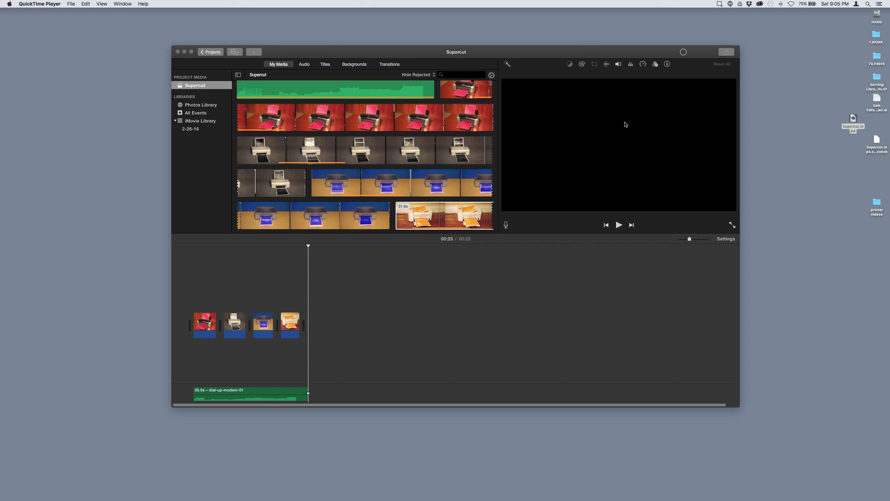
click(808, 129)
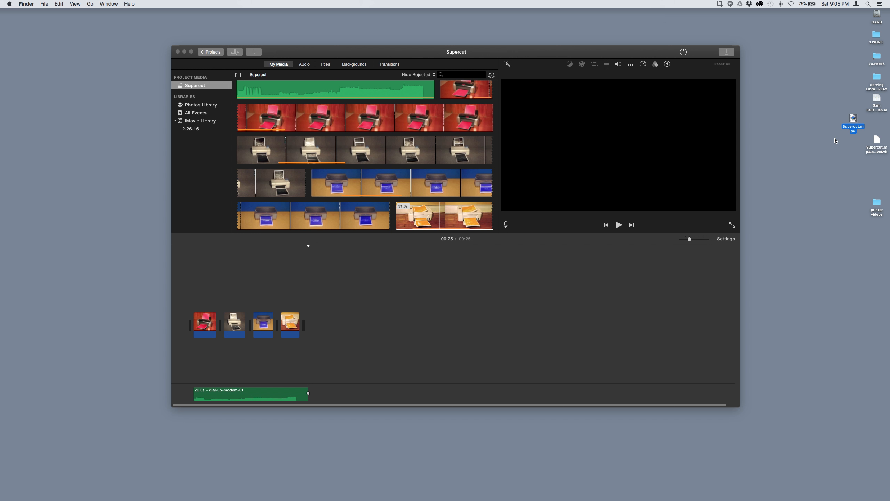
Step: Move the older Supercut.mp4 out of the Trash onto the desktop, keeping both files, and close the Trash window
mouse_move(612, 499)
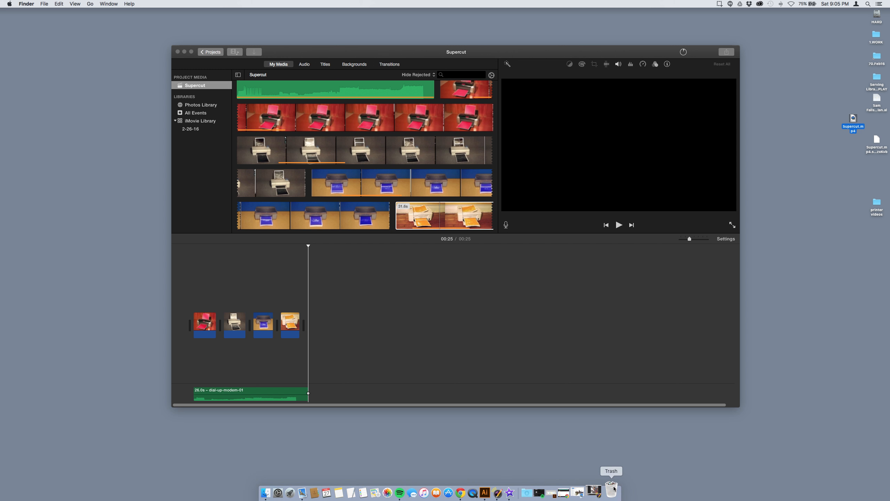
click(612, 491)
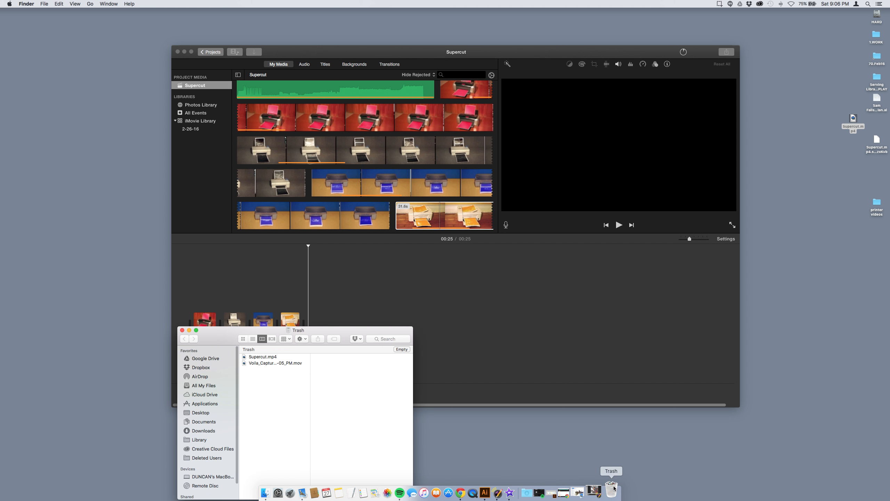
drag(263, 356, 777, 415)
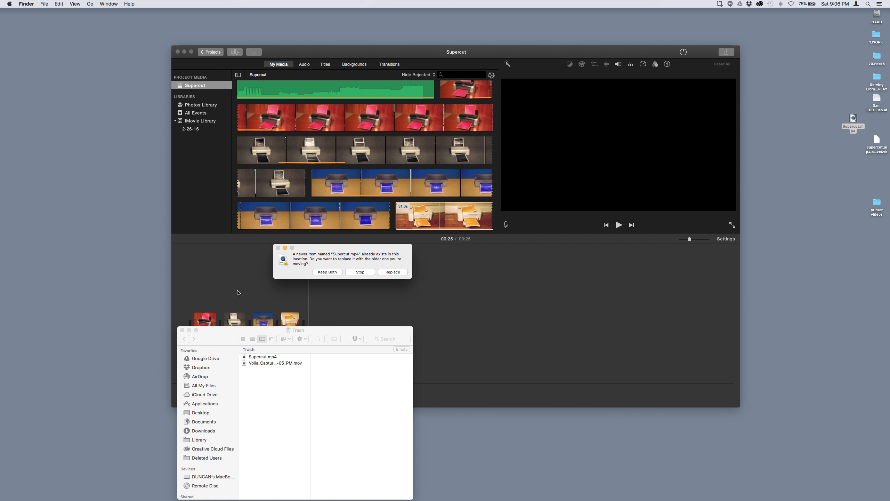
click(327, 272)
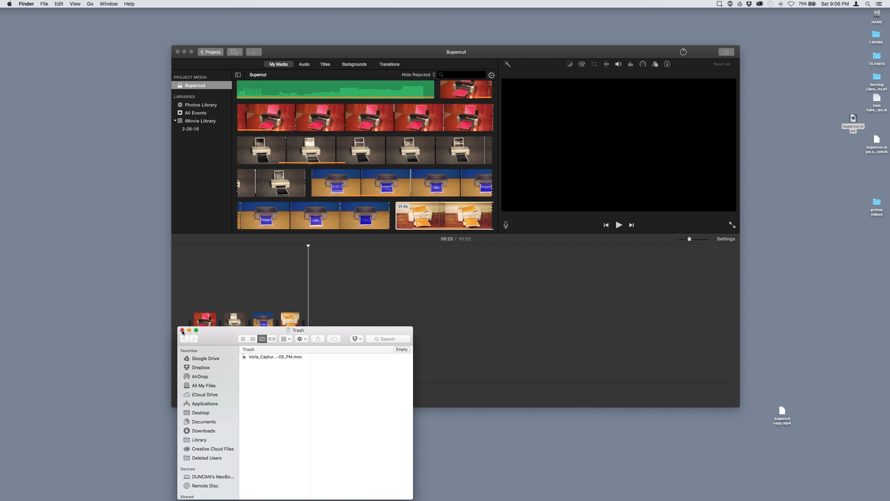
click(182, 330)
Step: Open Supercut copy.mp4 from the desktop in QuickTime Player, watch it to the end and close the player window
drag(780, 412, 809, 249)
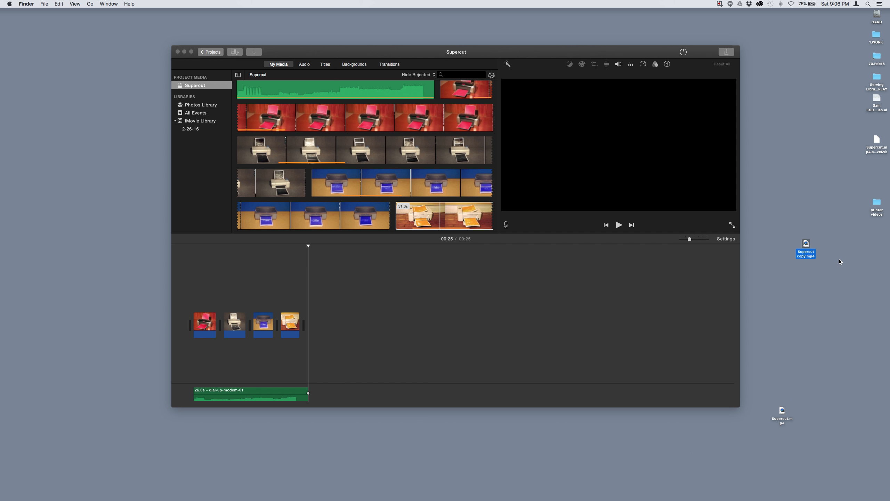
double_click(807, 245)
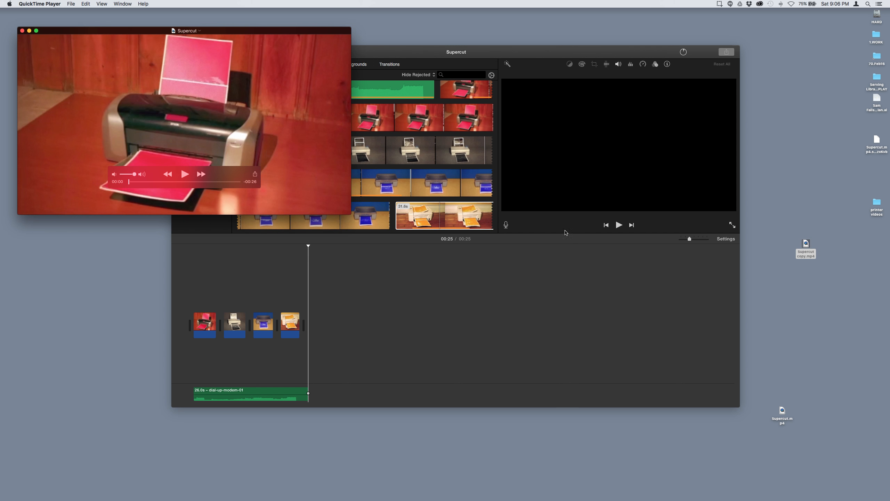
drag(223, 32, 456, 158)
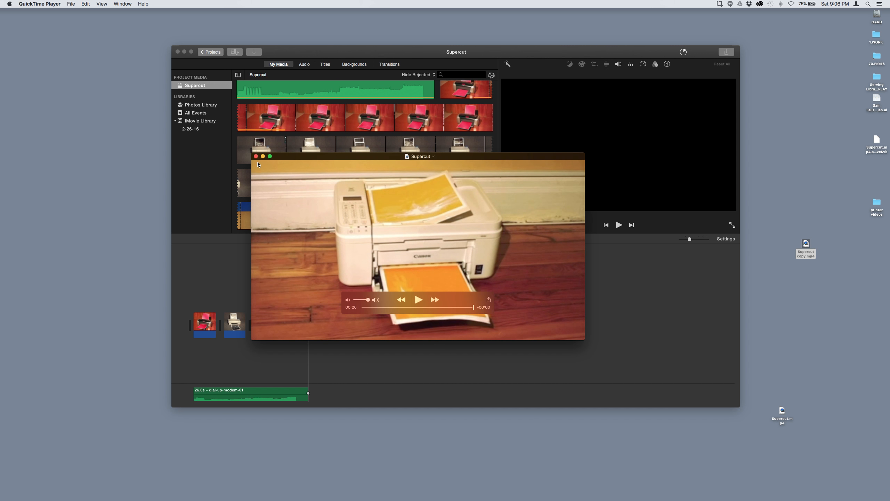
click(257, 156)
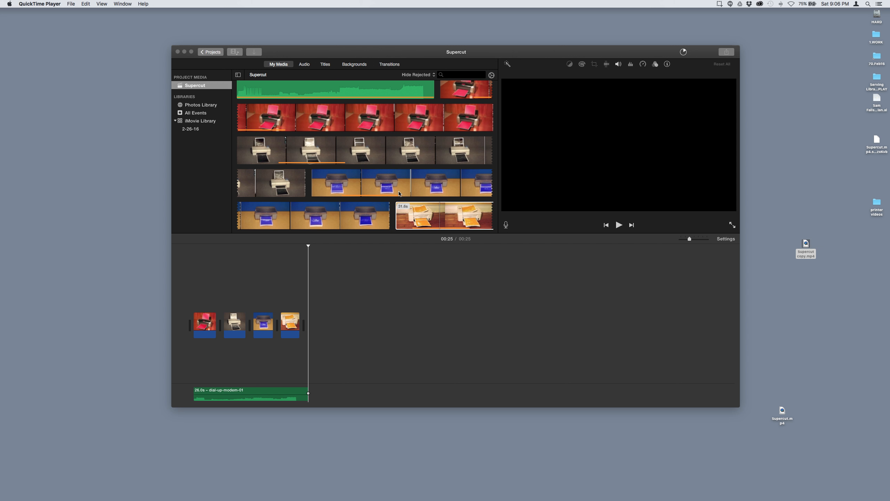
click(410, 55)
drag(410, 54, 418, 87)
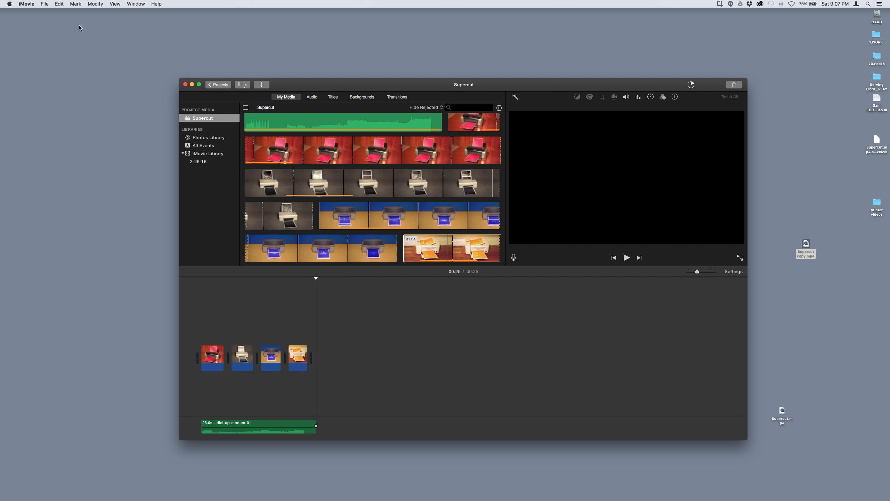
click(720, 4)
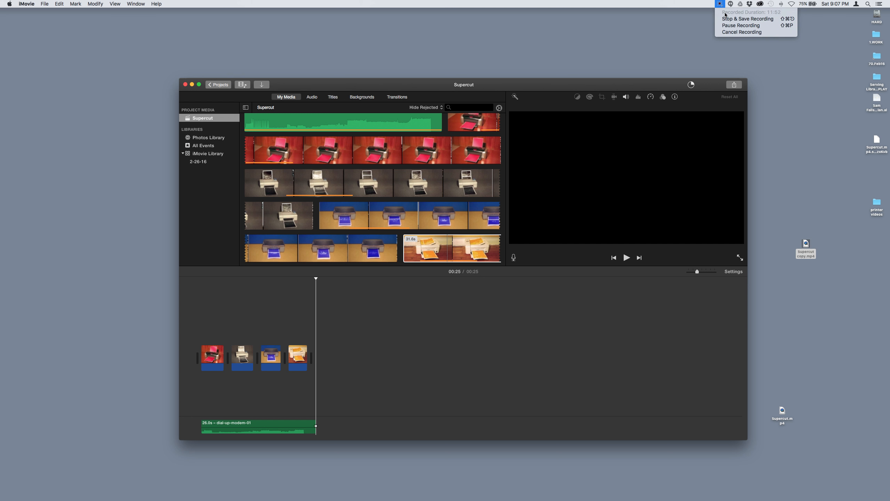